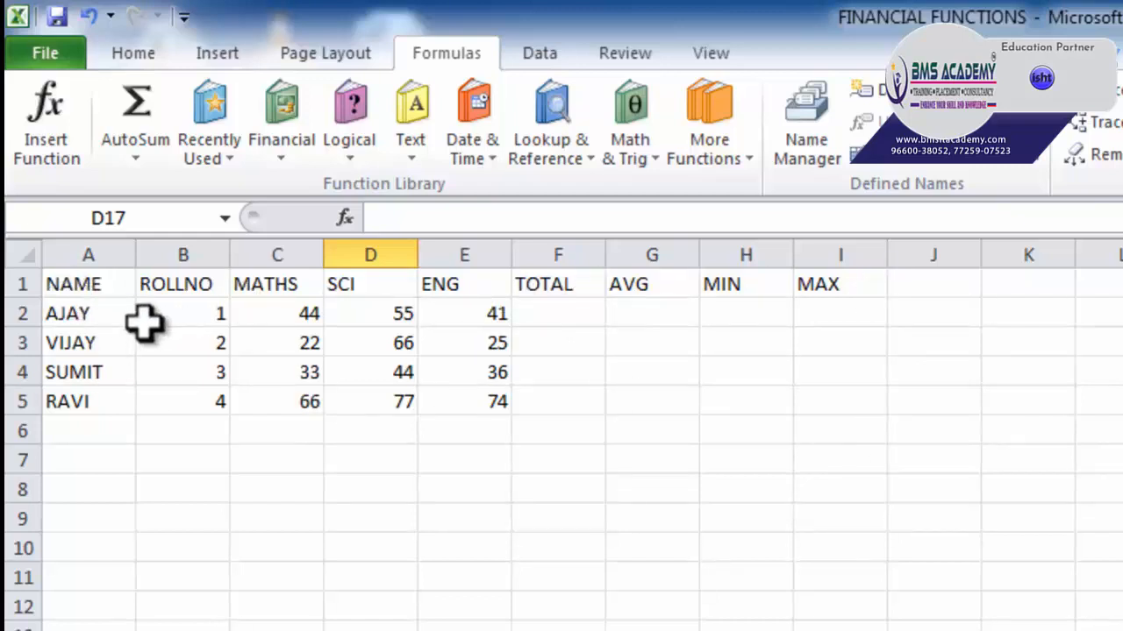
- Examine the student mark sheet's name, roll number and subject marks columns, and the empty TOTAL, AVG, MIN and MAX columns
{"action": "left_click_drag", "start_coordinate": [77, 313], "coordinate": [77, 396]}
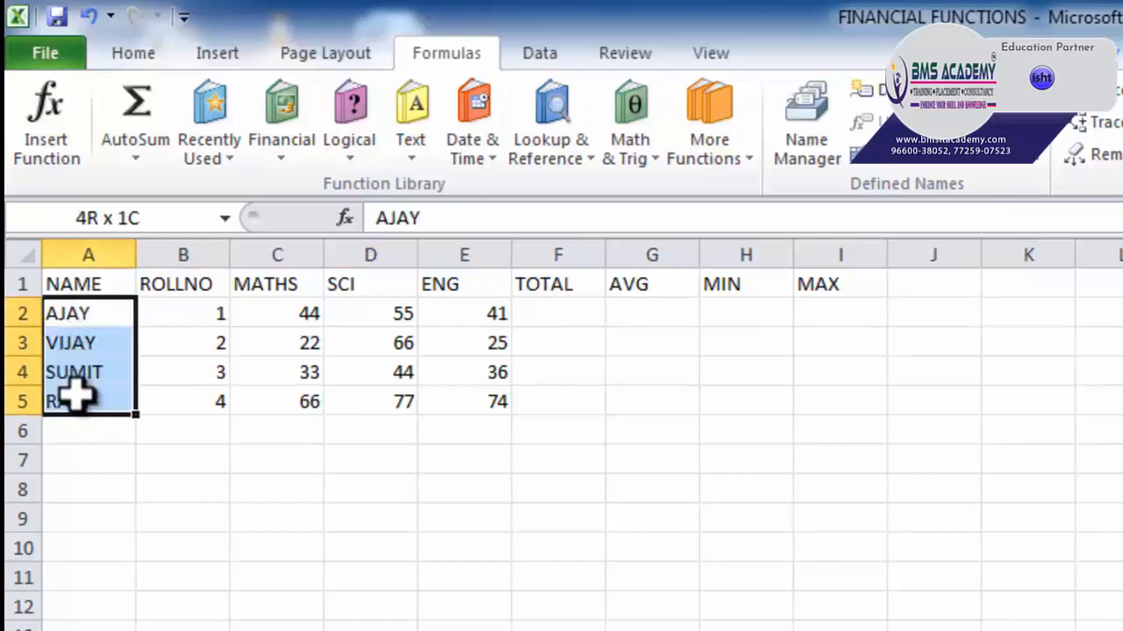
{"action": "left_click_drag", "start_coordinate": [206, 313], "coordinate": [201, 395]}
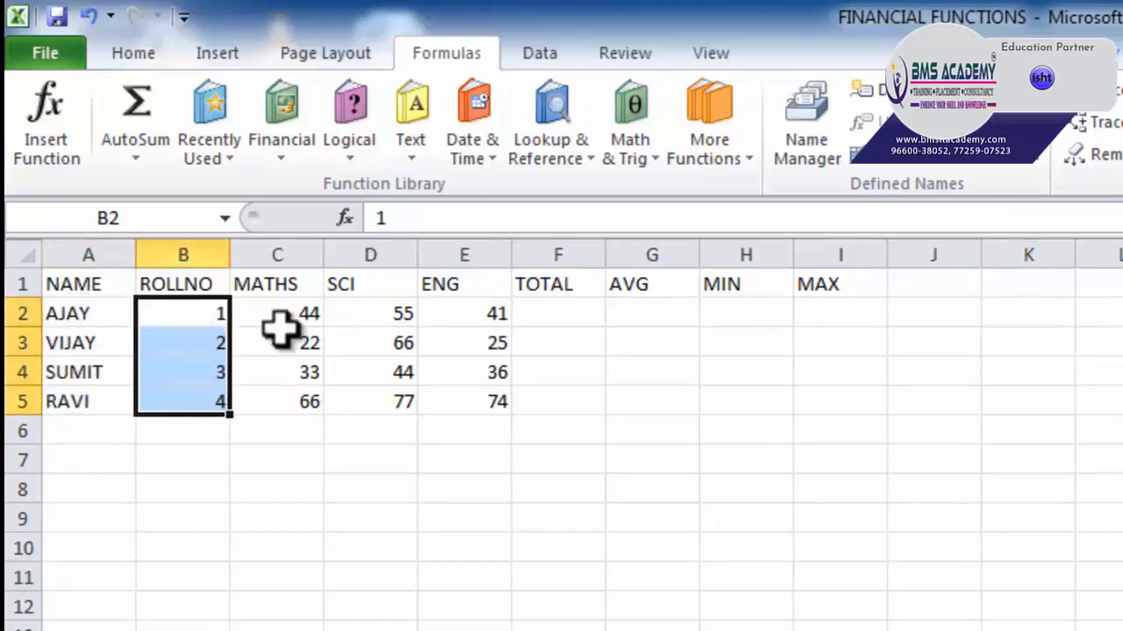
{"action": "left_click_drag", "start_coordinate": [288, 314], "coordinate": [303, 397]}
{"action": "left_click_drag", "start_coordinate": [352, 323], "coordinate": [356, 402]}
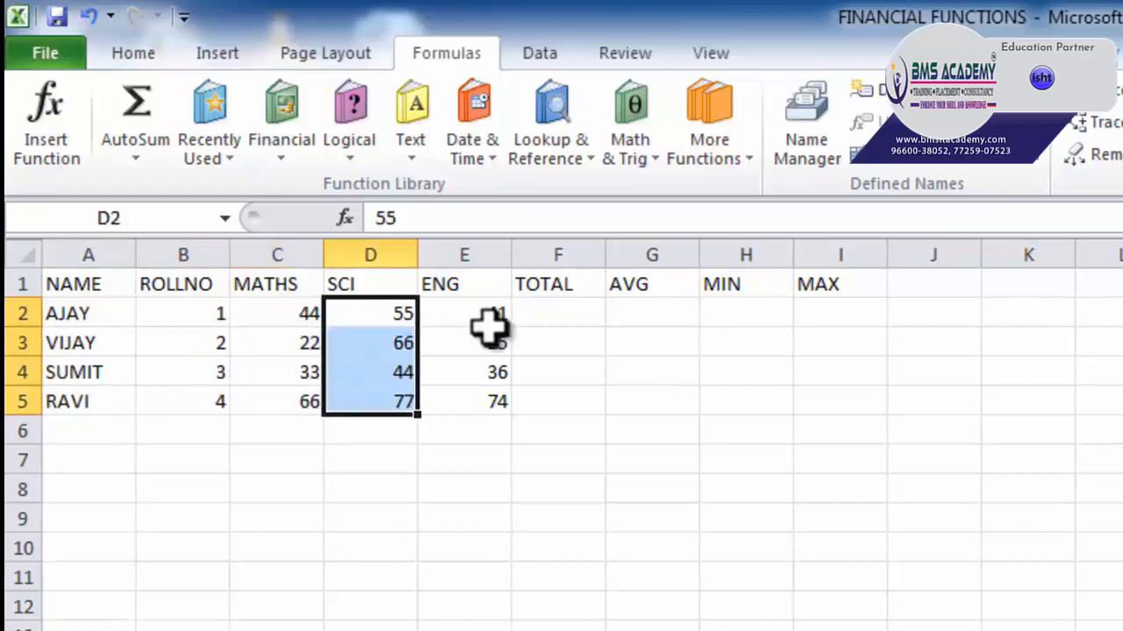
{"action": "left_click_drag", "start_coordinate": [491, 326], "coordinate": [488, 395]}
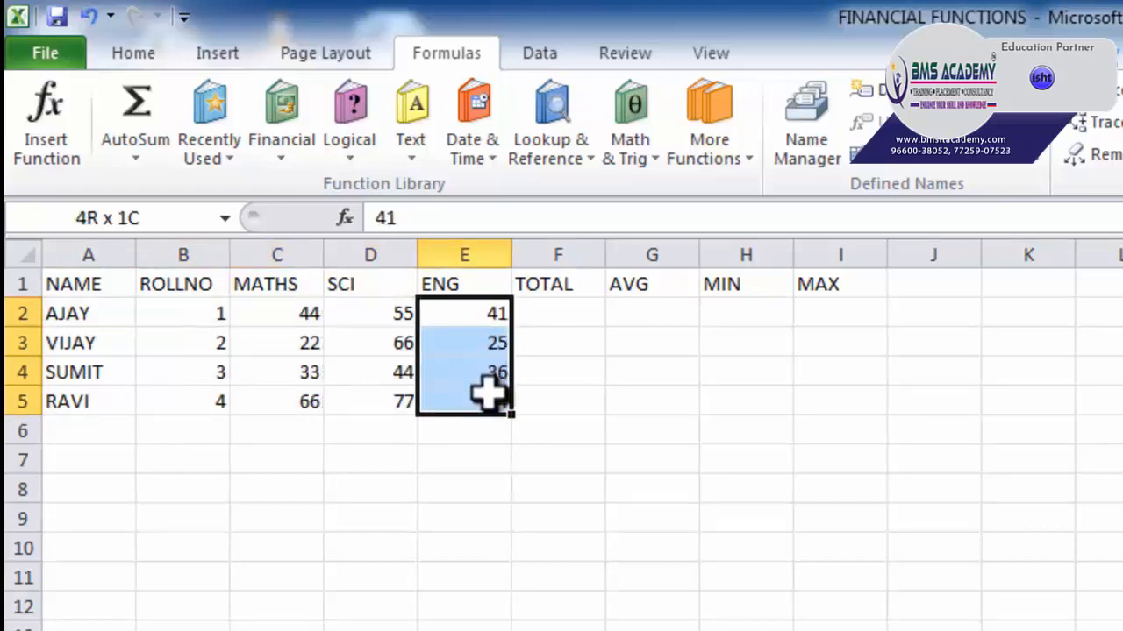
{"action": "left_click", "coordinate": [547, 307]}
{"action": "left_click", "coordinate": [653, 307]}
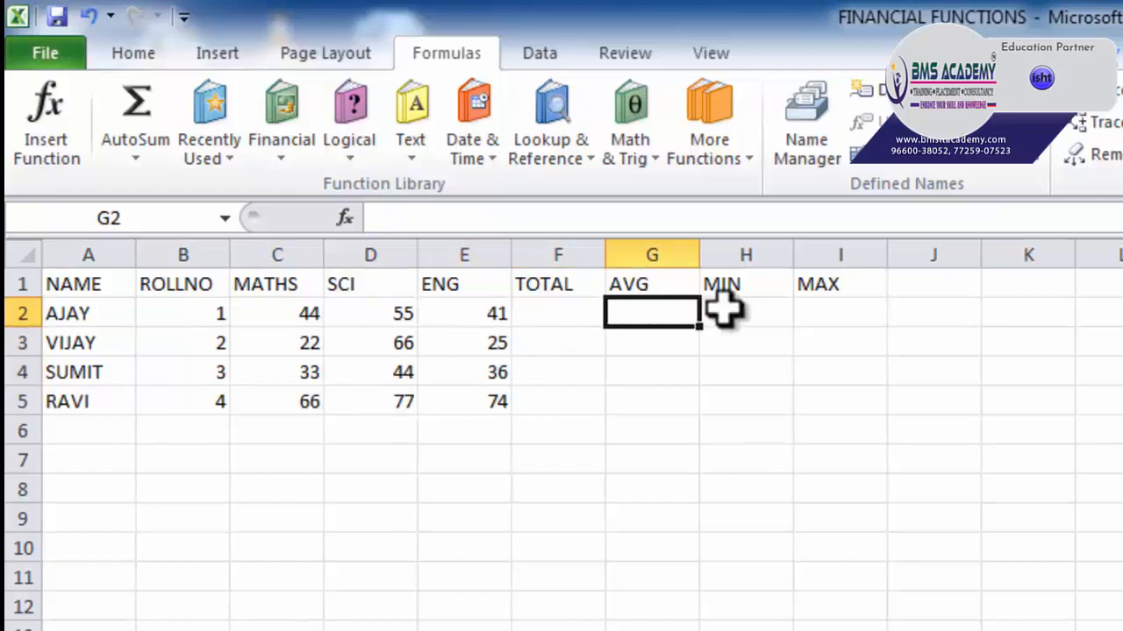
{"action": "left_click", "coordinate": [735, 309]}
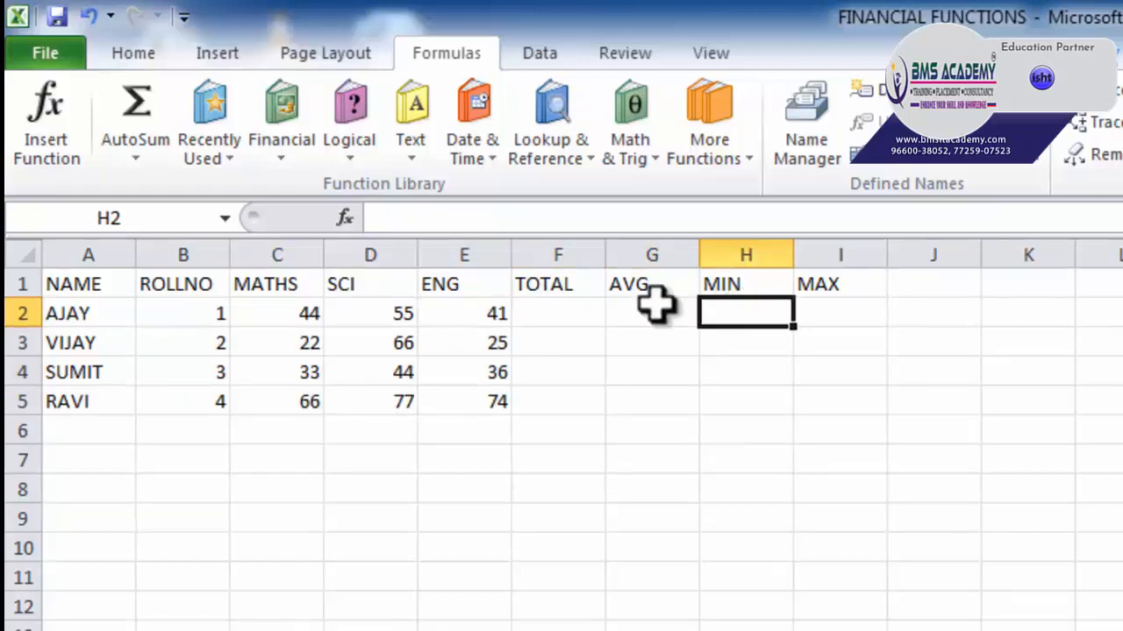
{"action": "left_click_drag", "start_coordinate": [313, 315], "coordinate": [454, 318]}
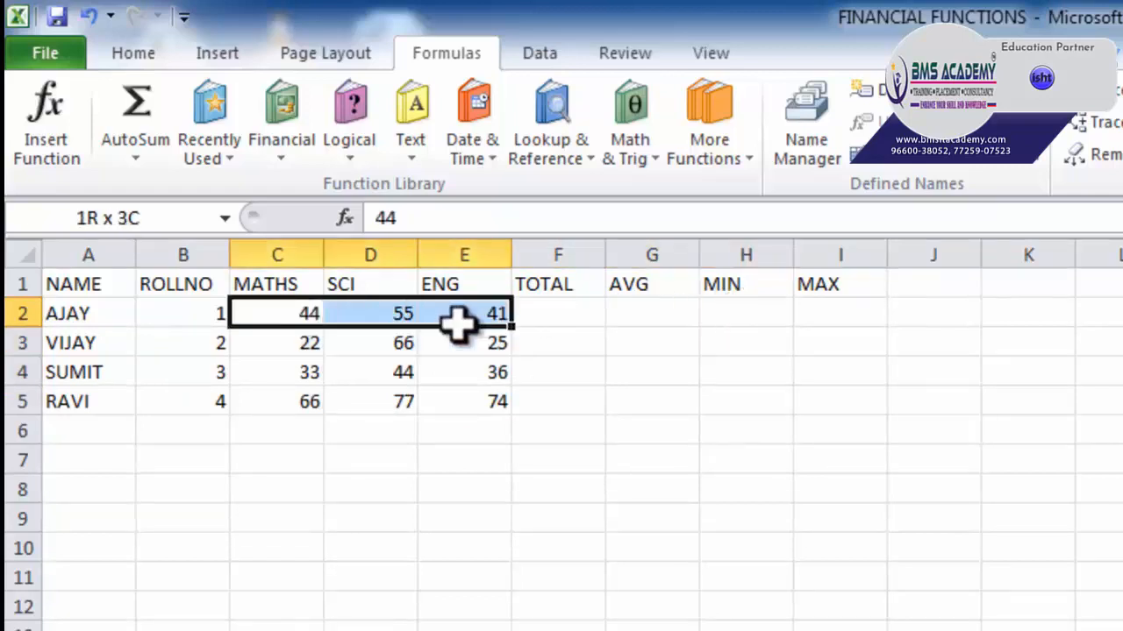
{"action": "left_click", "coordinate": [801, 308]}
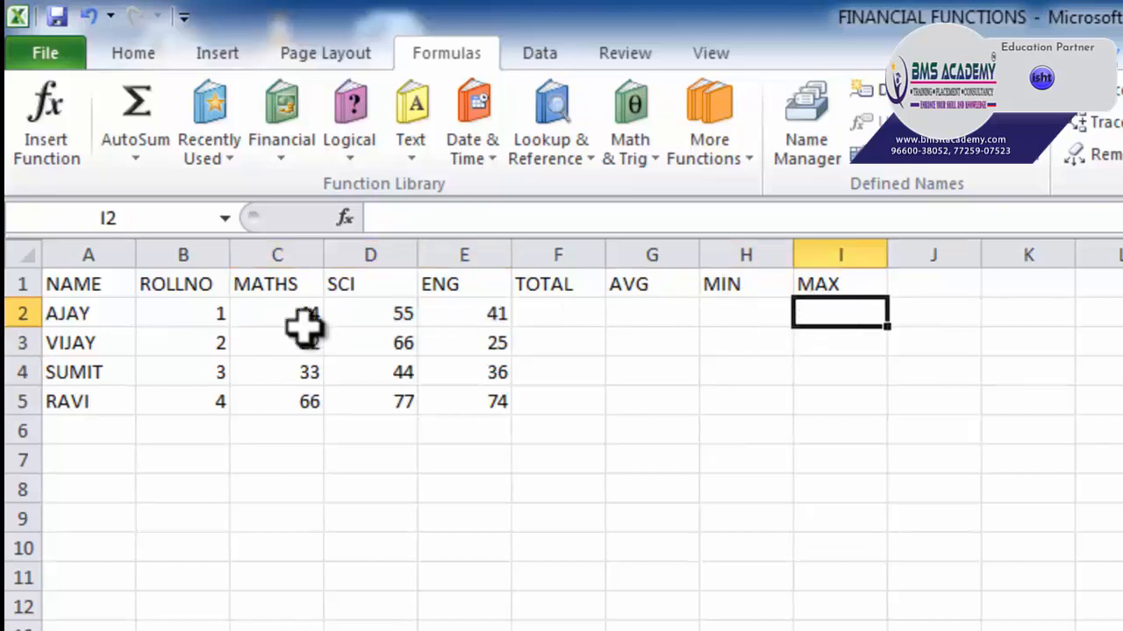
{"action": "left_click_drag", "start_coordinate": [301, 317], "coordinate": [459, 313]}
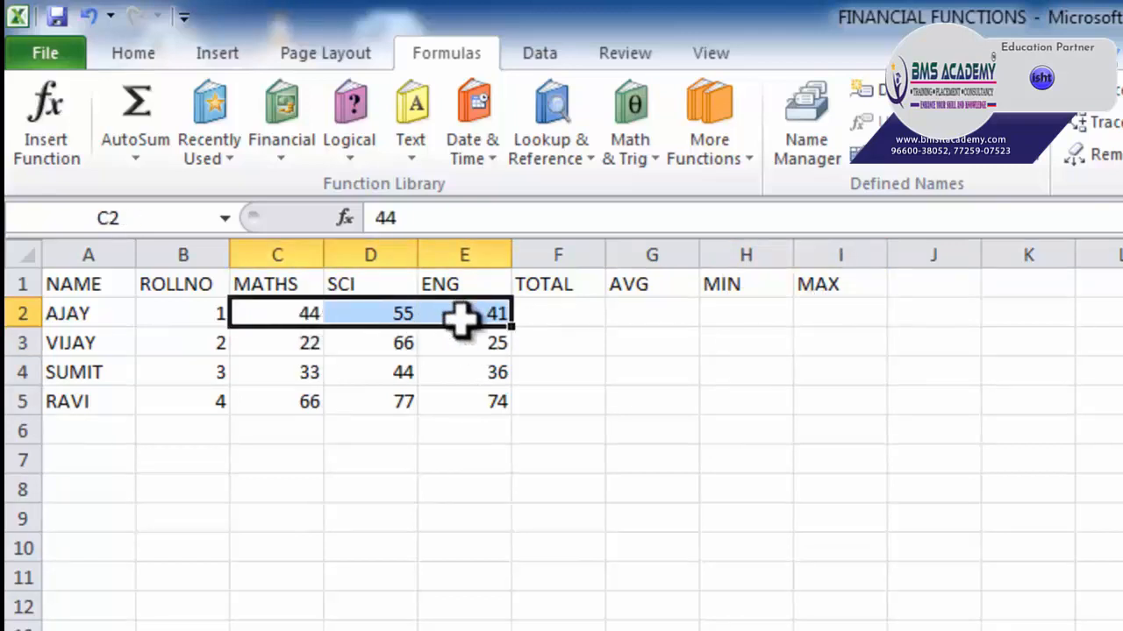
- Try AutoSum in F2 with the suggested range B2:E2, and clear the cell again
{"action": "left_click", "coordinate": [574, 314]}
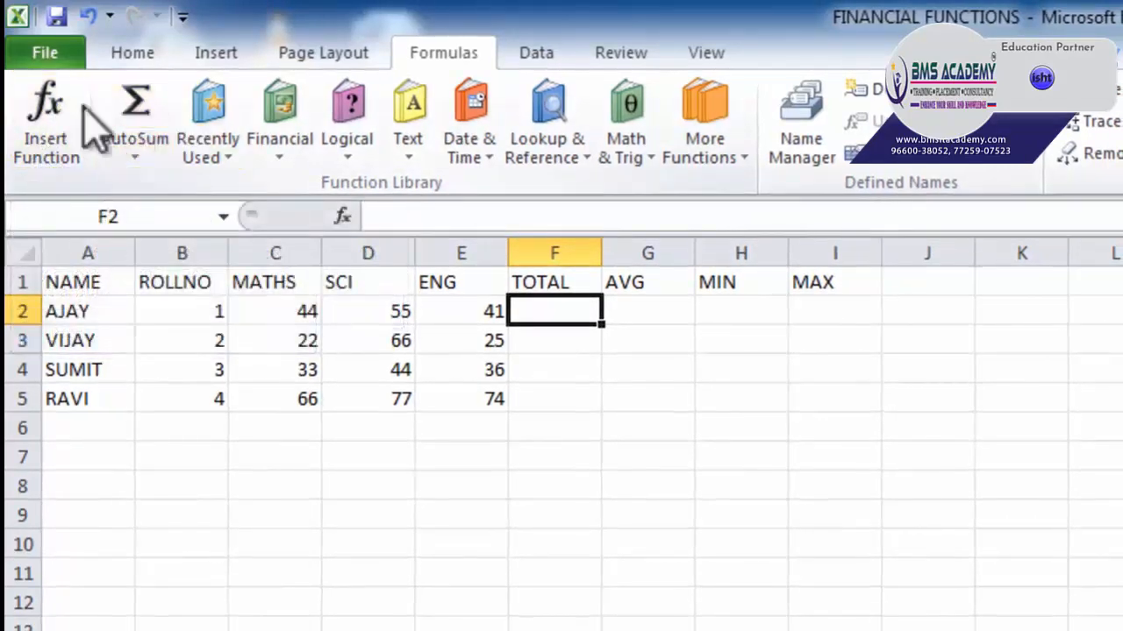
{"action": "left_click", "coordinate": [135, 161]}
{"action": "left_click", "coordinate": [160, 189]}
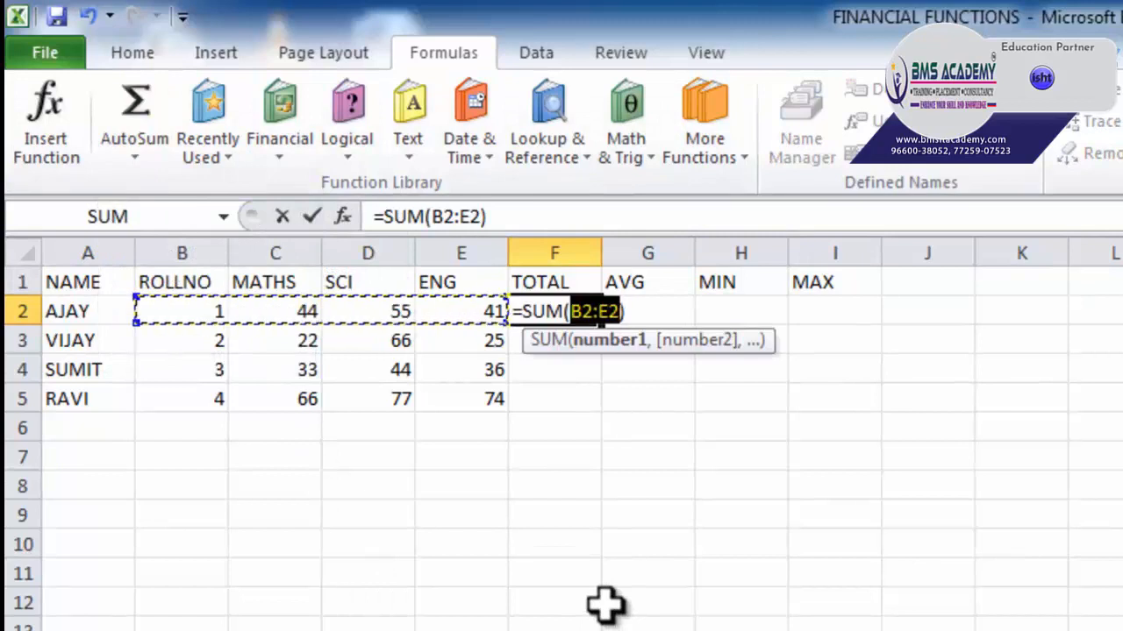
{"action": "left_click", "coordinate": [144, 165]}
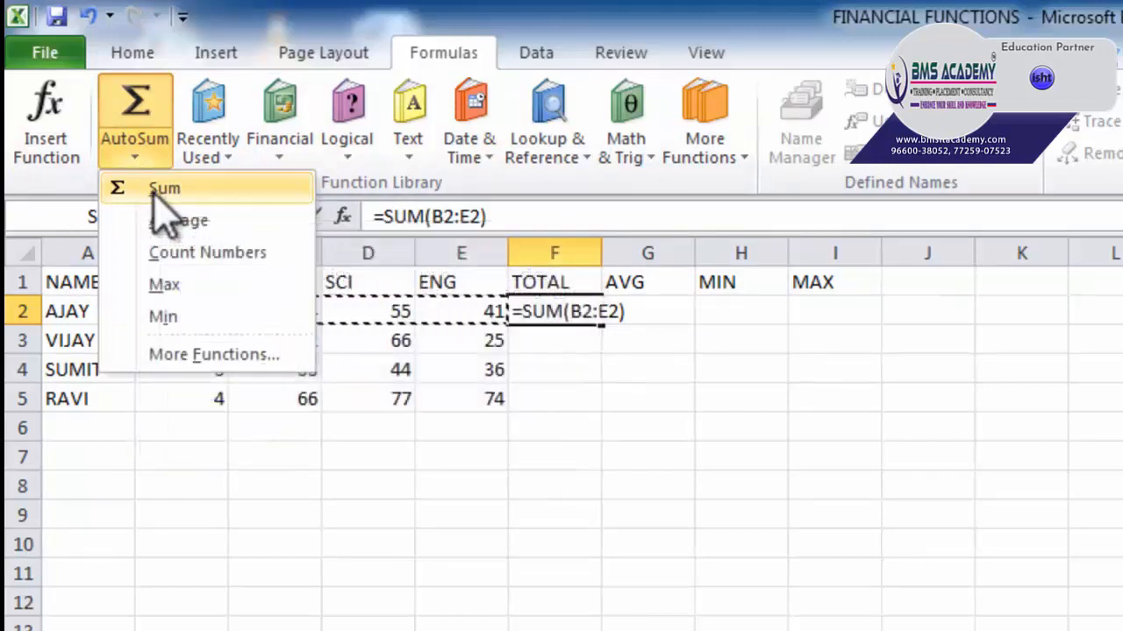
{"action": "left_click", "coordinate": [156, 191]}
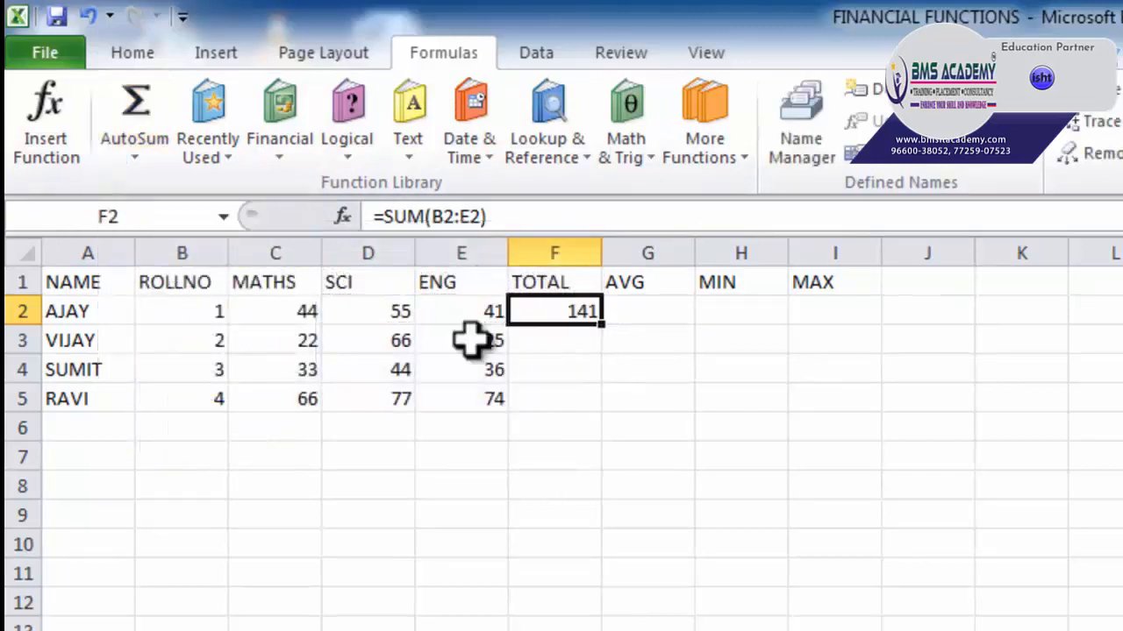
{"action": "double_click", "coordinate": [571, 314]}
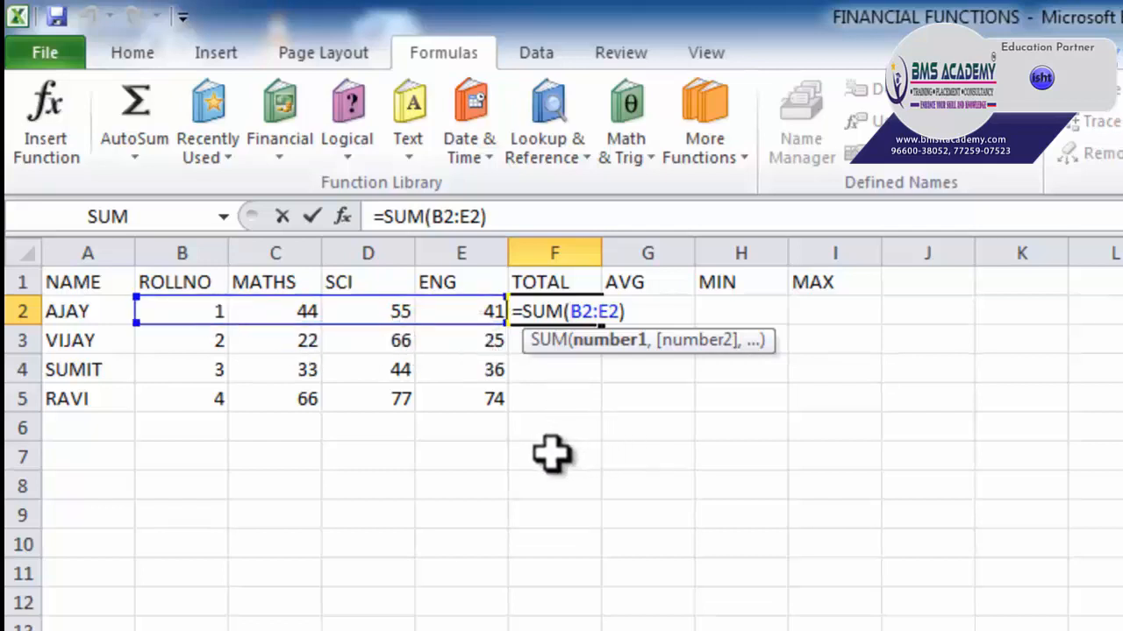
{"action": "key", "text": "ctrl+Return"}
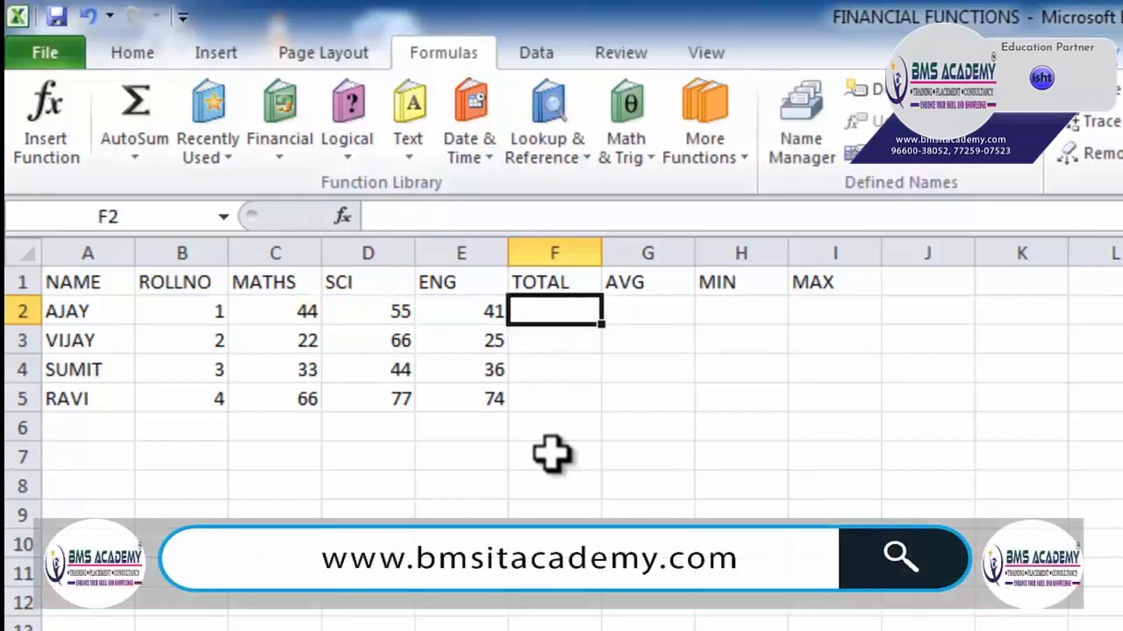
- Total the first student's three subject marks in F2 using AutoSum over C2:E2, giving =SUM(C2:E2)
{"action": "left_click", "coordinate": [140, 159]}
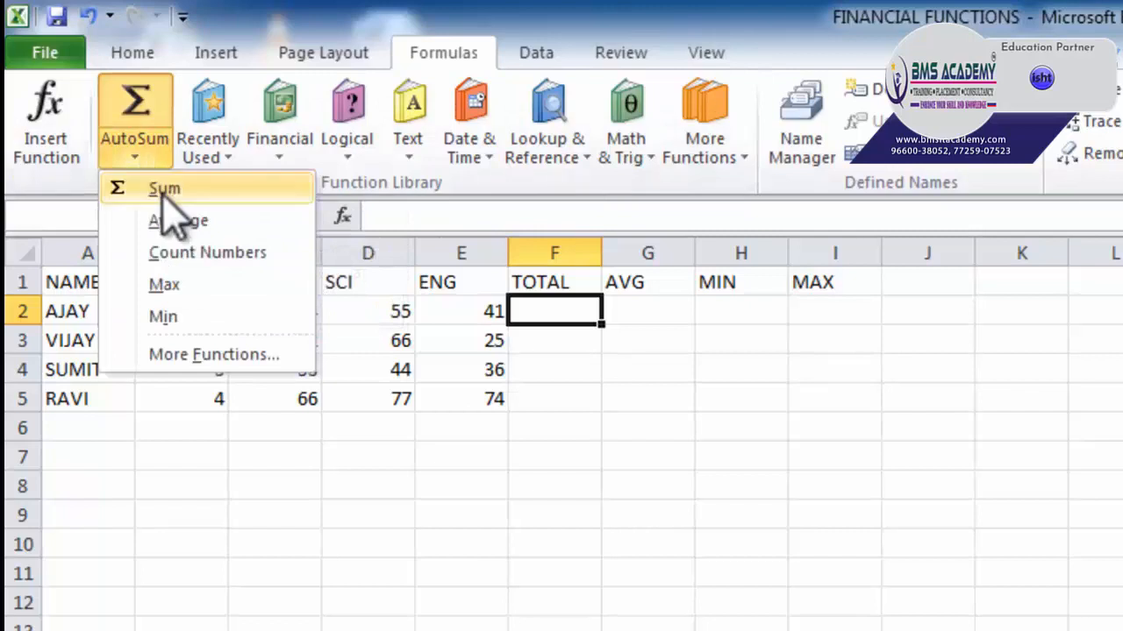
{"action": "left_click", "coordinate": [162, 189]}
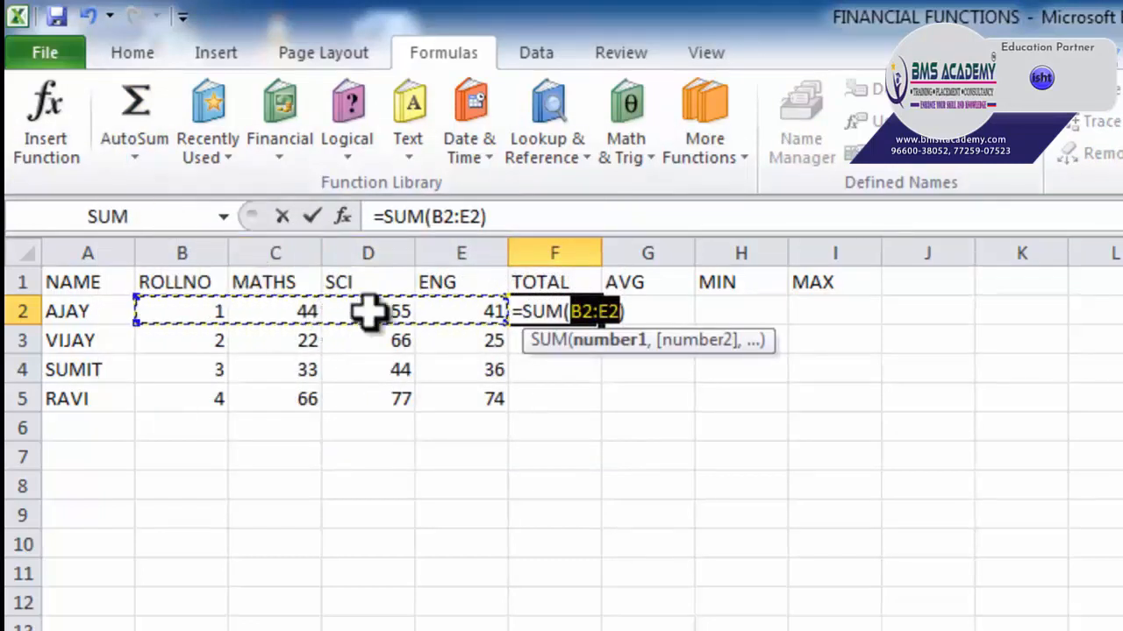
{"action": "left_click", "coordinate": [314, 312]}
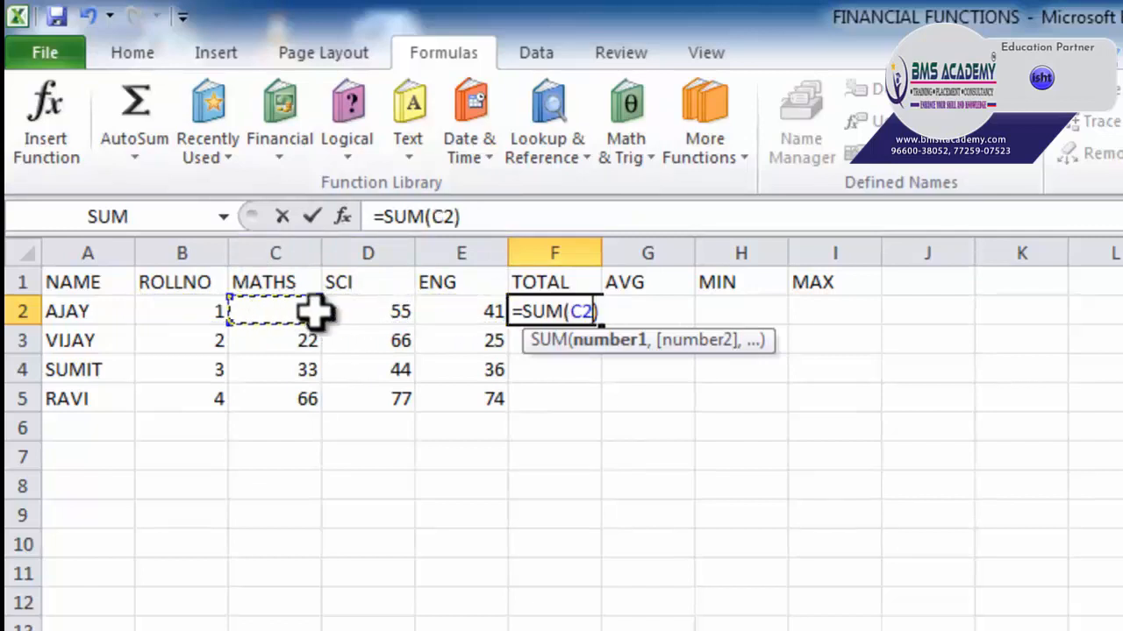
{"action": "left_click_drag", "start_coordinate": [314, 312], "coordinate": [436, 316]}
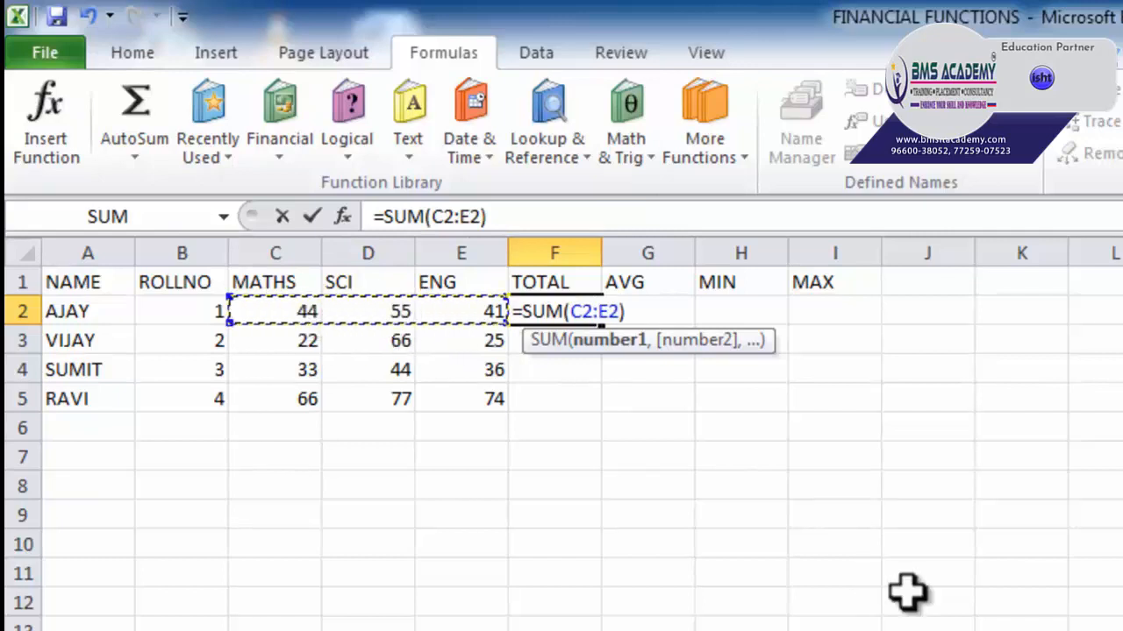
{"action": "type", "text": ")"}
{"action": "key", "text": "Return"}
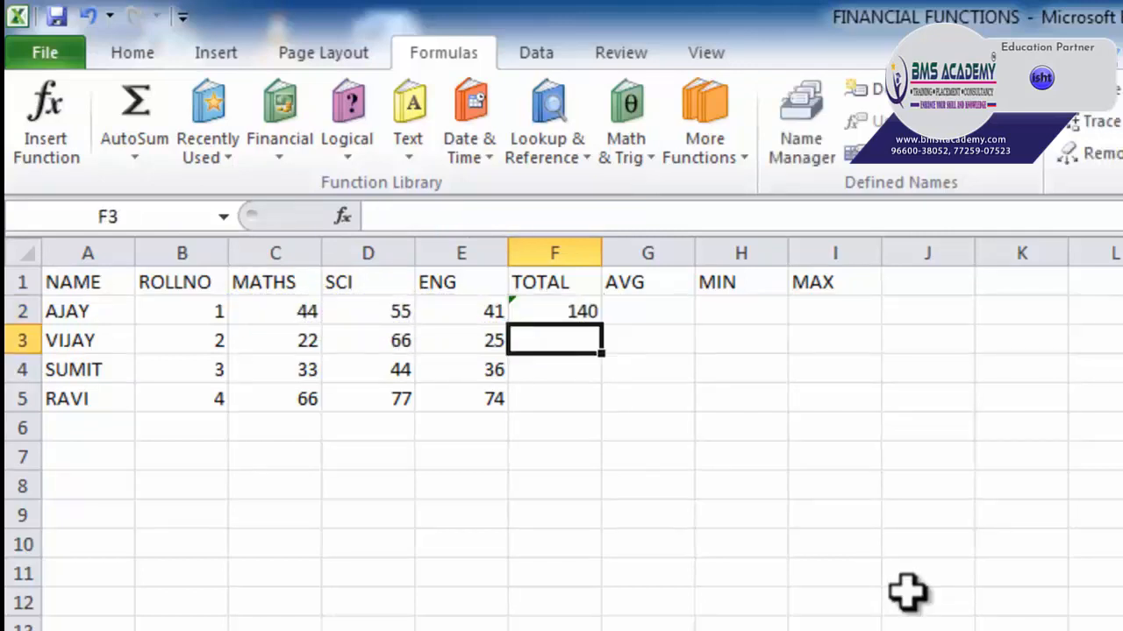
- Fill the SUM formula from F2 down to F5 for the remaining students
{"action": "left_click", "coordinate": [574, 309]}
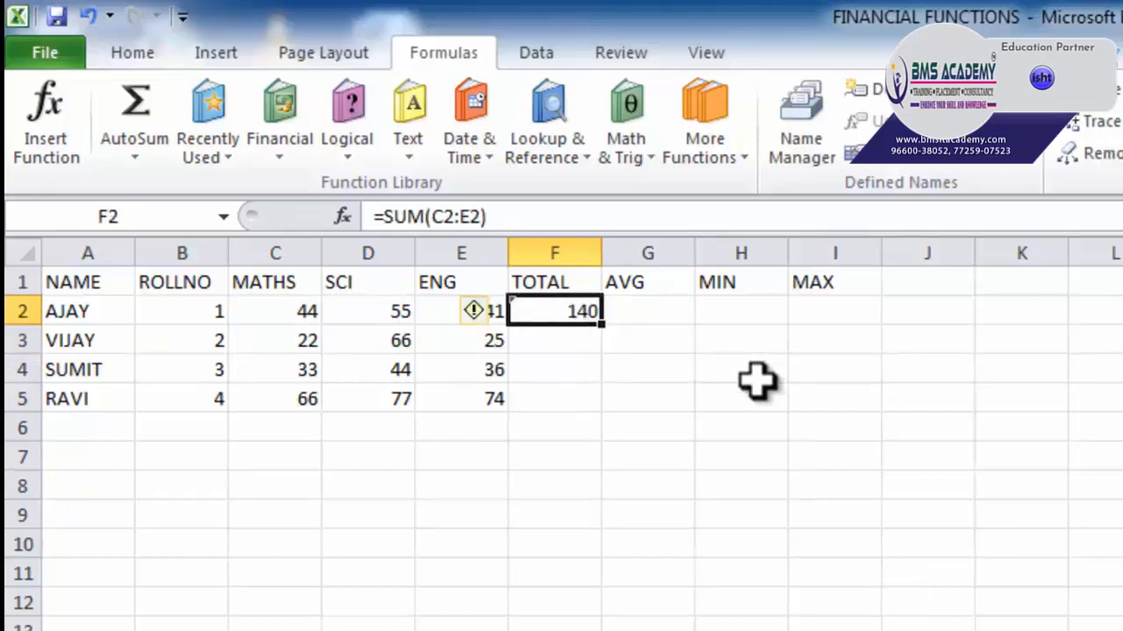
{"action": "left_click", "coordinate": [582, 407]}
{"action": "left_click_drag", "start_coordinate": [574, 342], "coordinate": [571, 388]}
{"action": "left_click", "coordinate": [760, 394]}
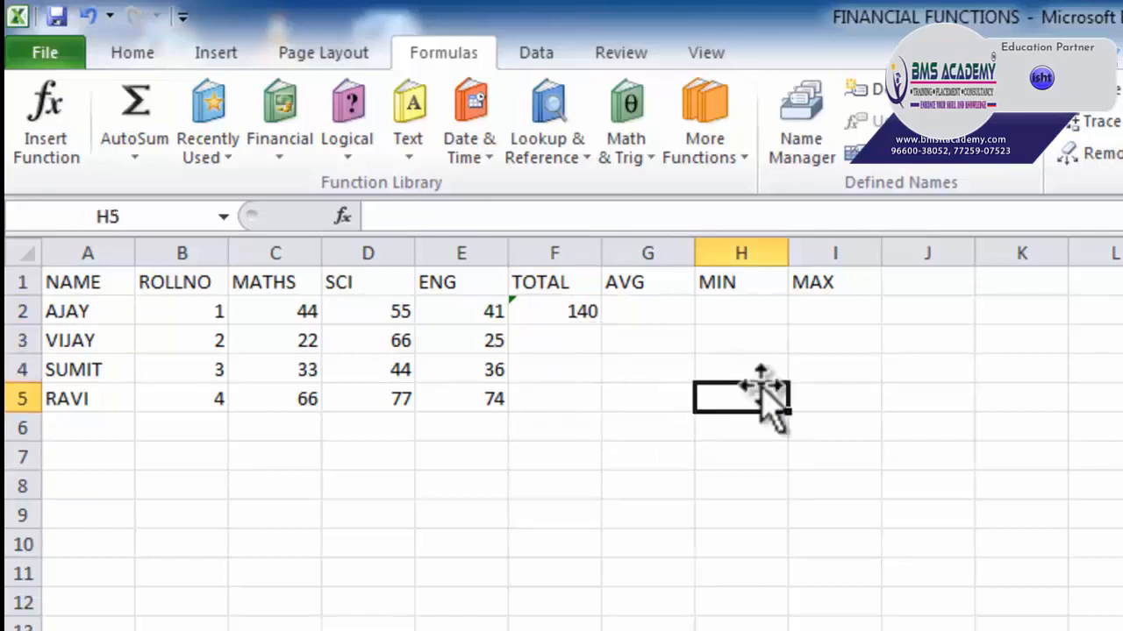
{"action": "left_click", "coordinate": [569, 312]}
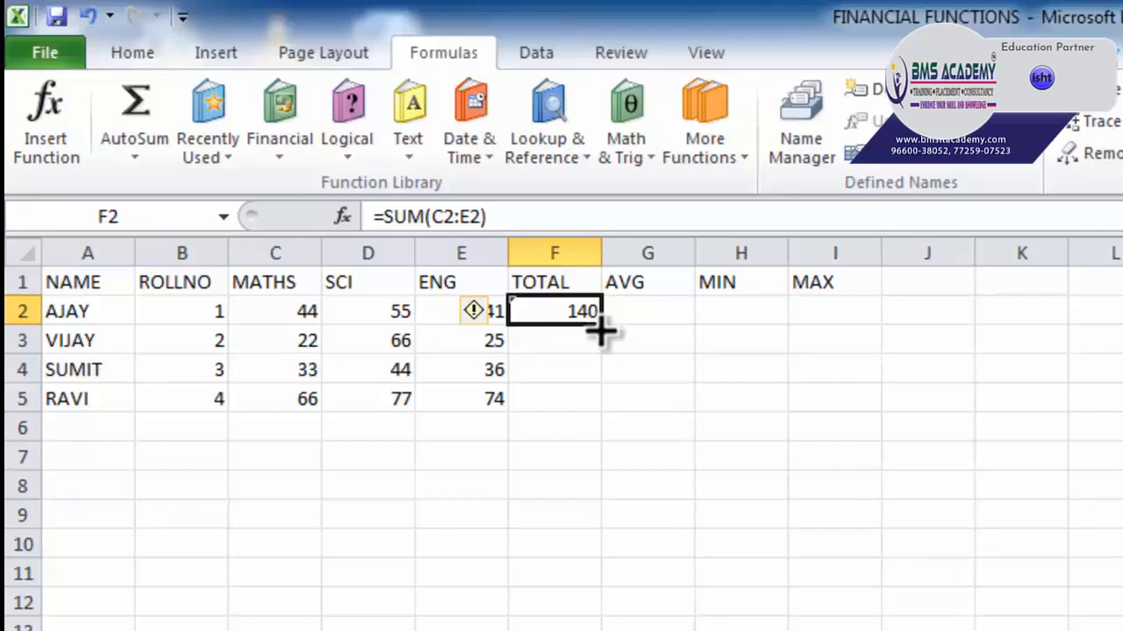
{"action": "left_click_drag", "start_coordinate": [602, 330], "coordinate": [604, 409]}
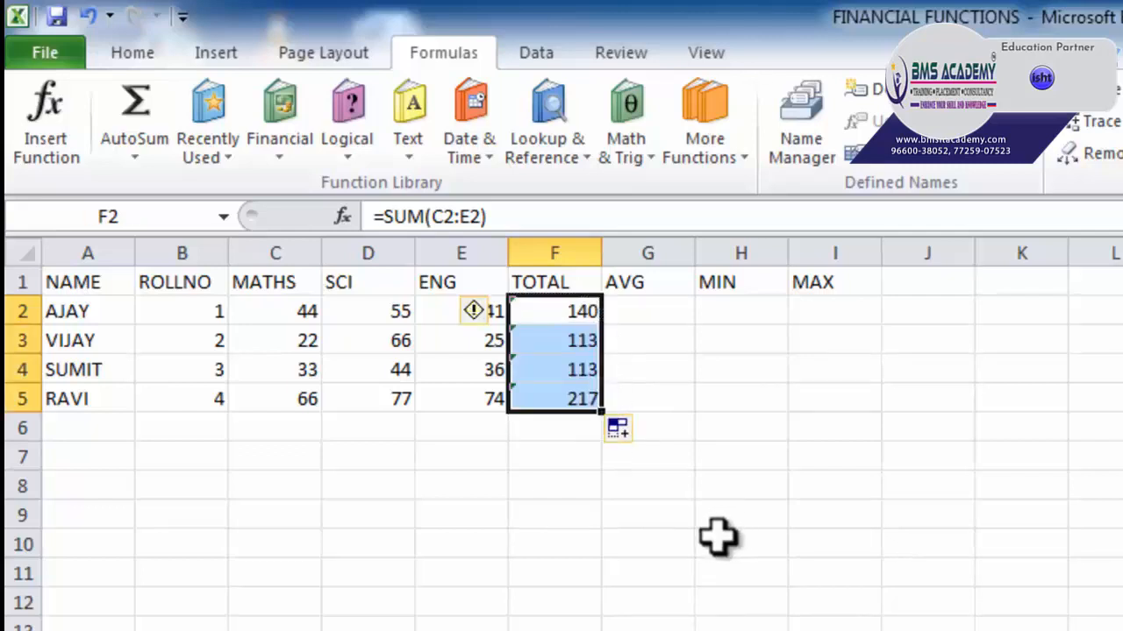
{"action": "left_click", "coordinate": [714, 475]}
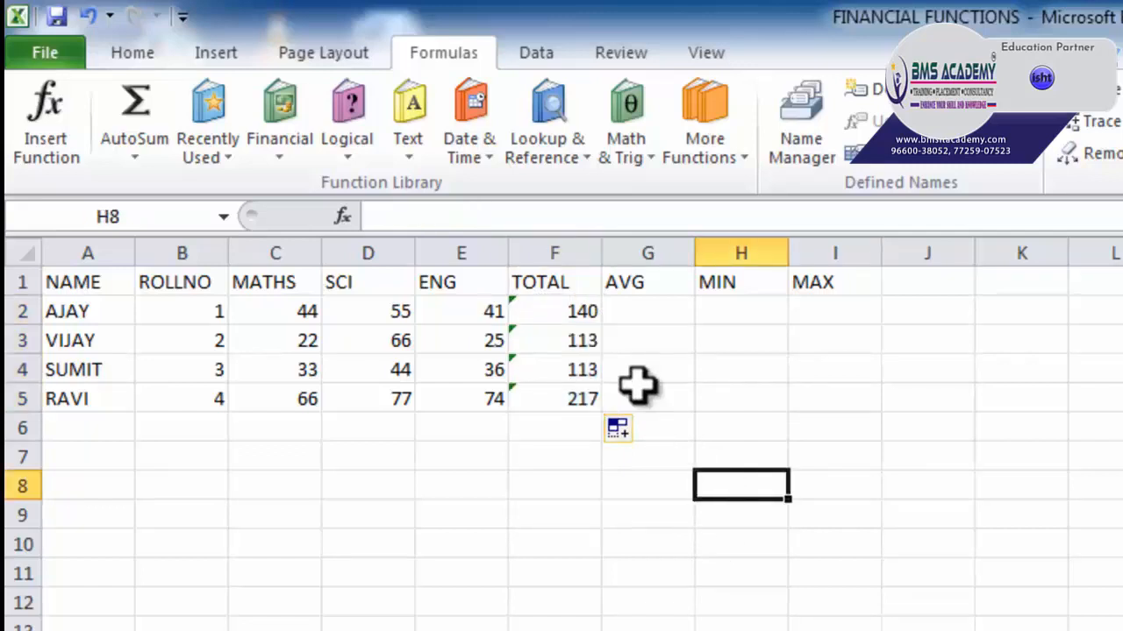
- Delete the copied totals below F2 by clearing F3:F6
{"action": "left_click_drag", "start_coordinate": [588, 333], "coordinate": [585, 419]}
{"action": "key", "text": "Delete"}
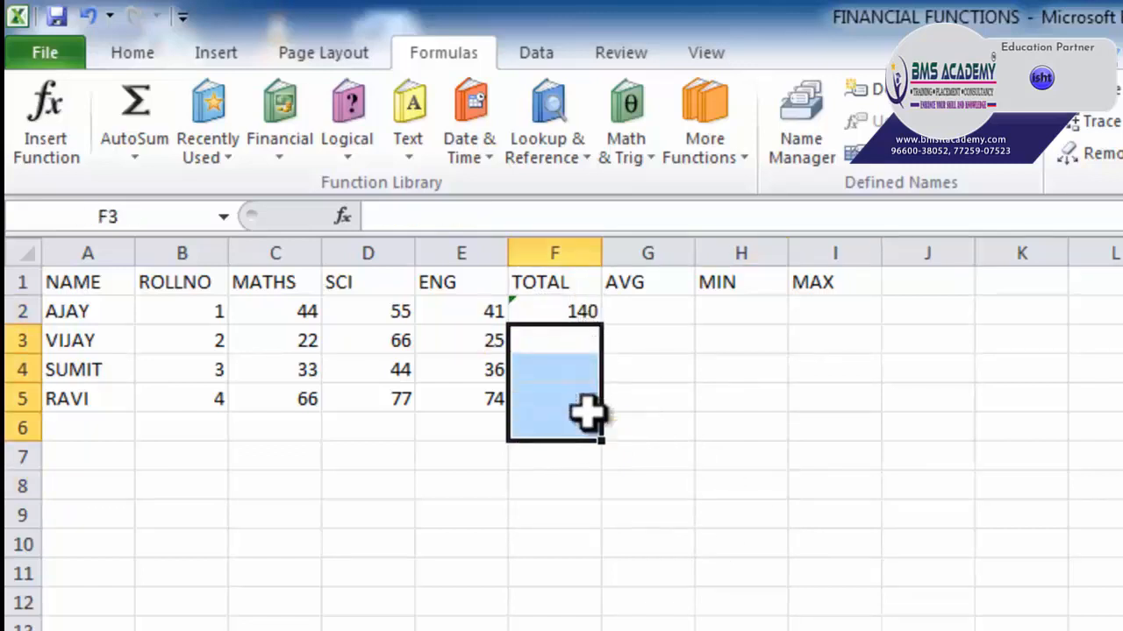
{"action": "left_click", "coordinate": [639, 395]}
- Copy the total formula in F2 down through F5 again with the fill handle
{"action": "left_click", "coordinate": [575, 310]}
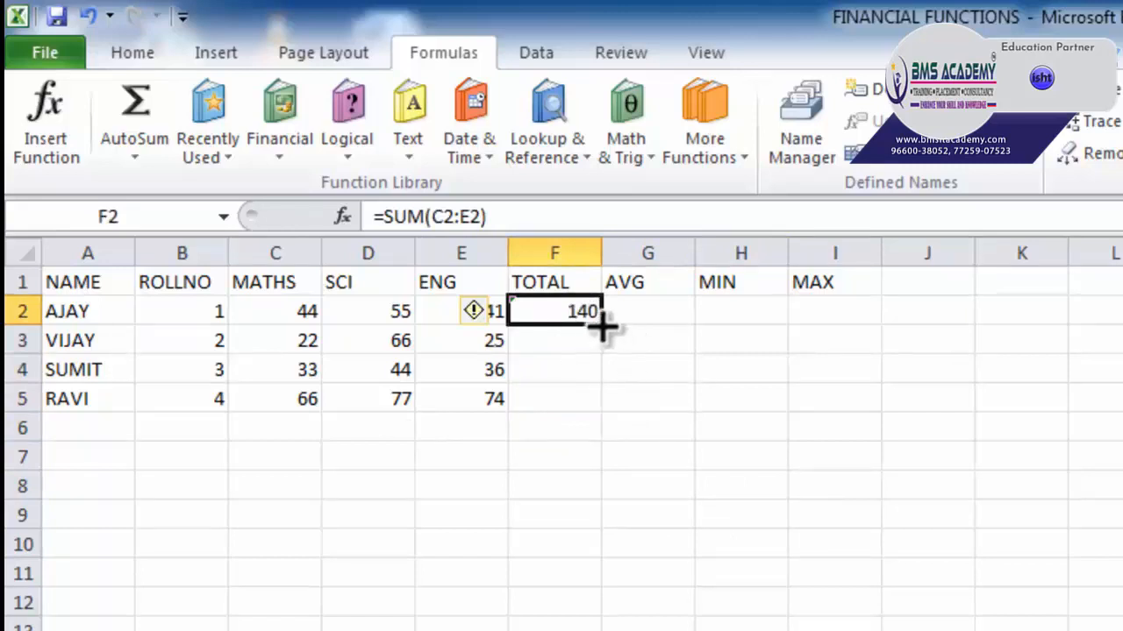
{"action": "left_click_drag", "start_coordinate": [601, 325], "coordinate": [602, 403]}
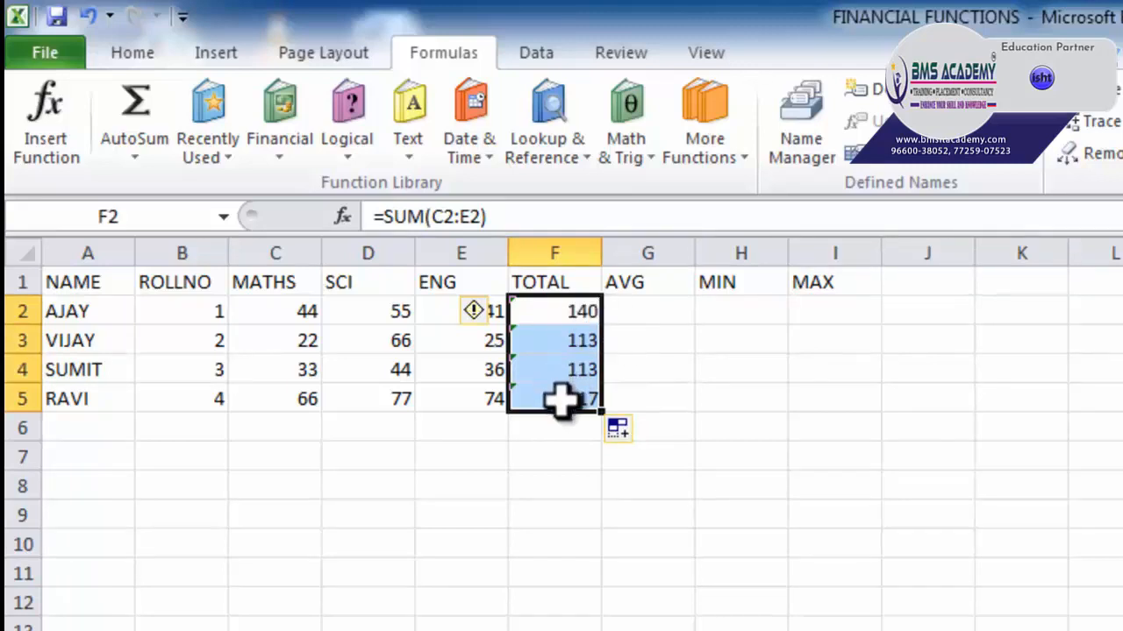
{"action": "left_click", "coordinate": [711, 344]}
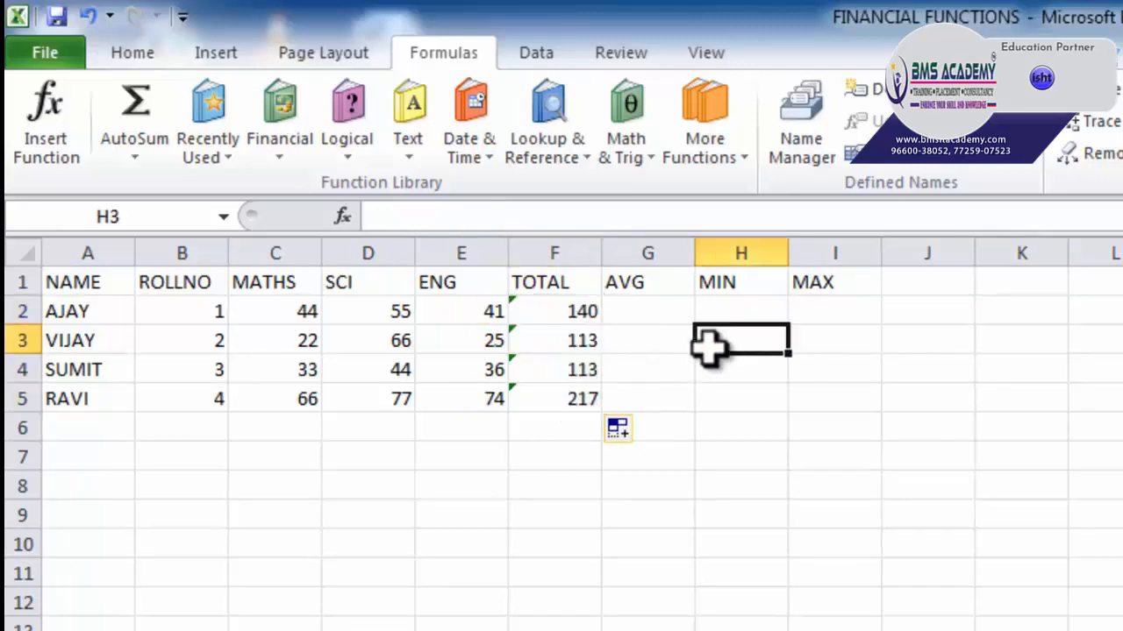
- Check the SUM formula's cell range for each student in F2:F5 of the TOTAL column
{"action": "left_click", "coordinate": [572, 313]}
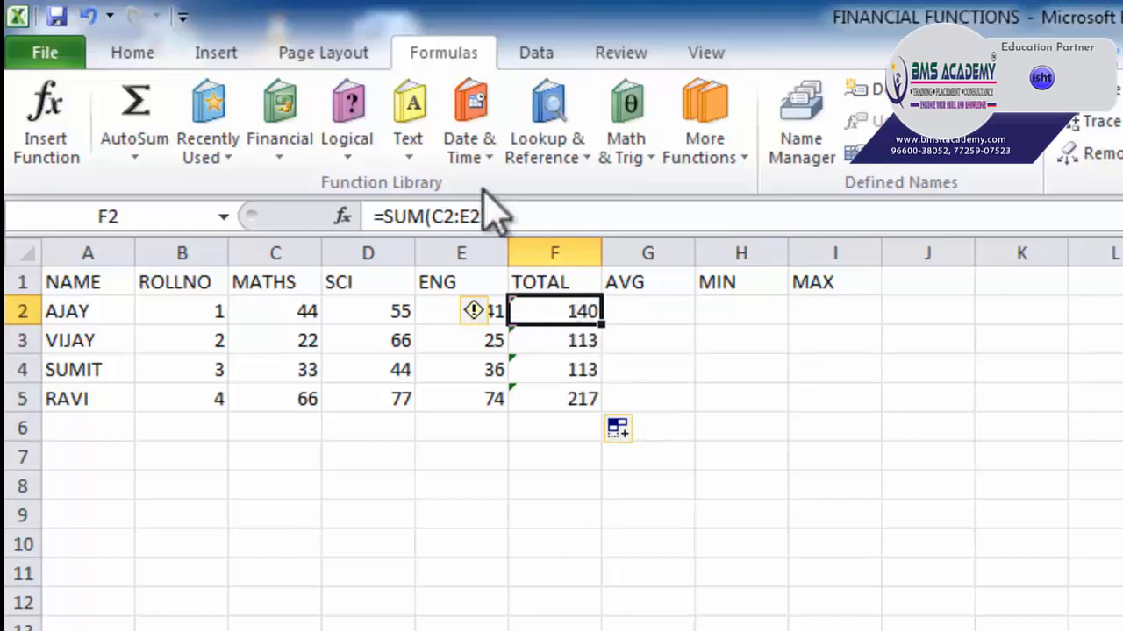
{"action": "left_click", "coordinate": [574, 343]}
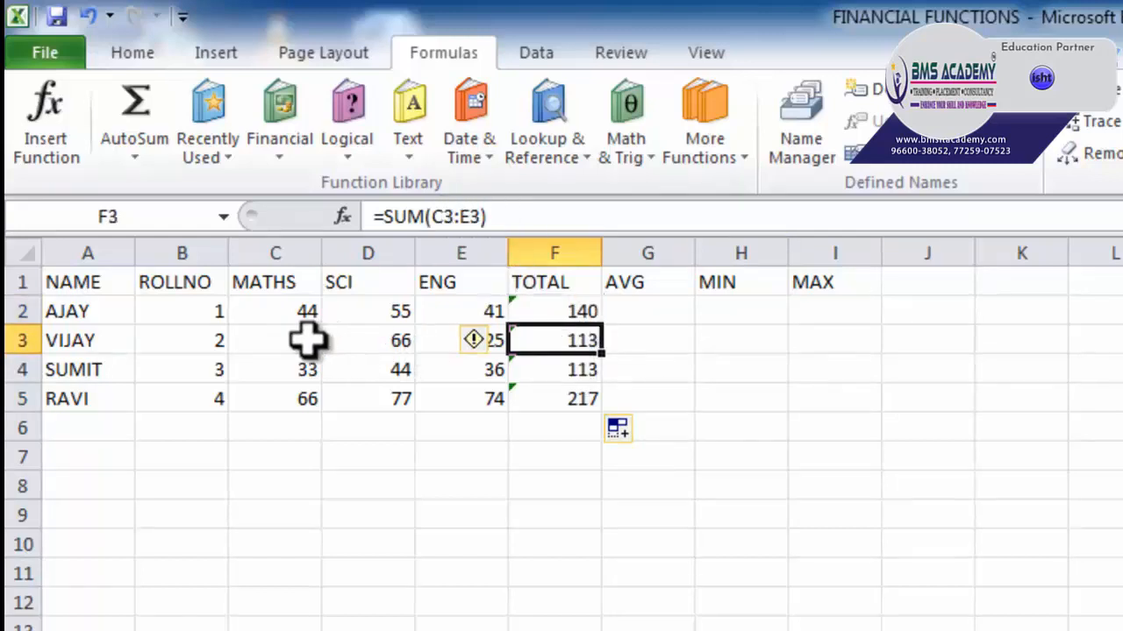
{"action": "left_click_drag", "start_coordinate": [306, 351], "coordinate": [442, 342]}
{"action": "left_click", "coordinate": [583, 373]}
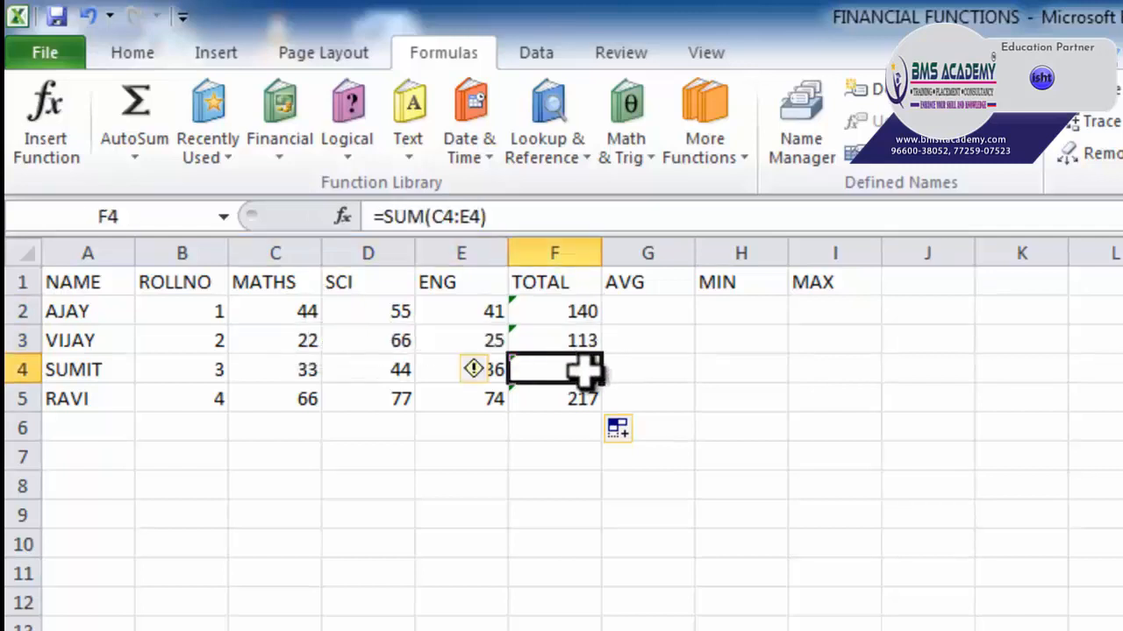
{"action": "left_click", "coordinate": [577, 338]}
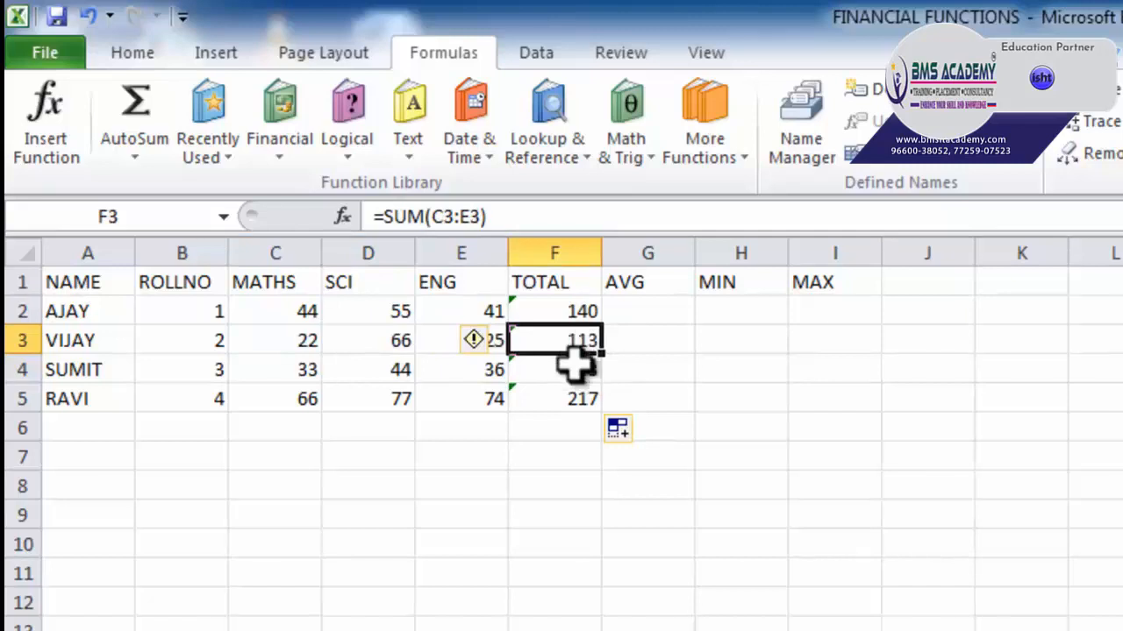
{"action": "left_click", "coordinate": [574, 371]}
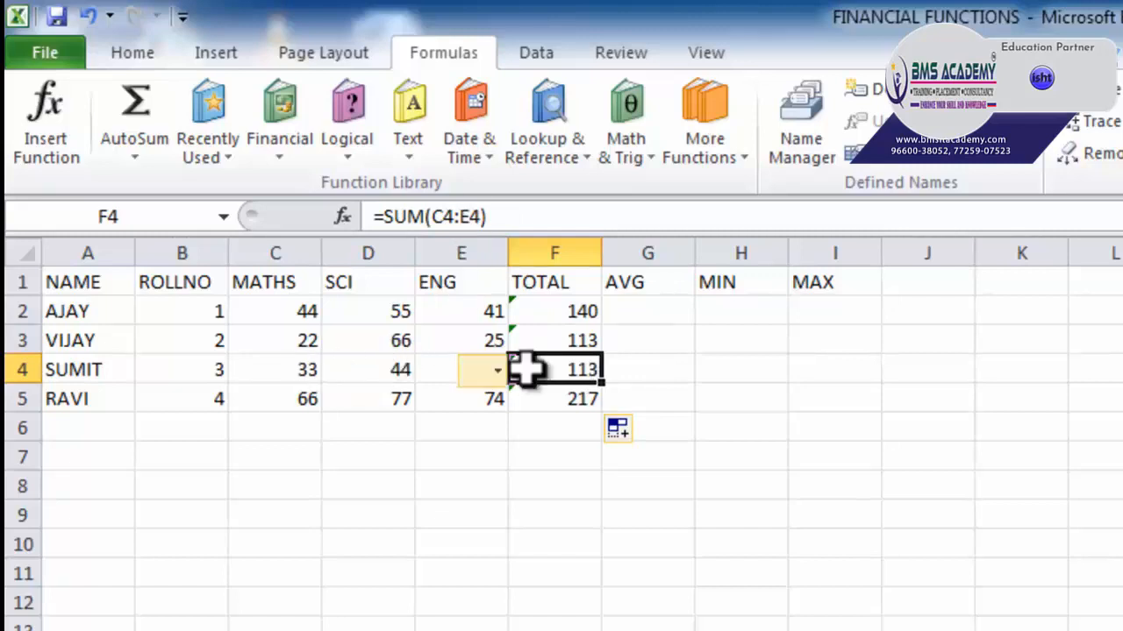
{"action": "left_click", "coordinate": [570, 399]}
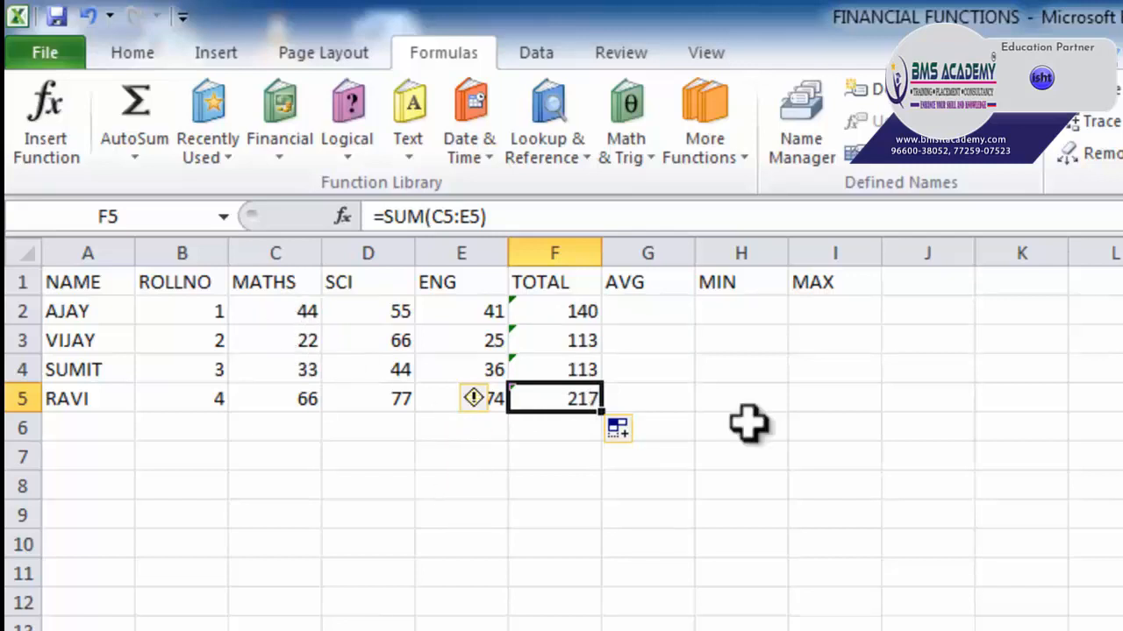
- Calculate the average of C2:E2 in G2 with the AutoSum Average function and fill it down to G5
{"action": "key", "text": "Right"}
{"action": "key", "text": "Up"}
{"action": "key", "text": "Up"}
{"action": "key", "text": "Up"}
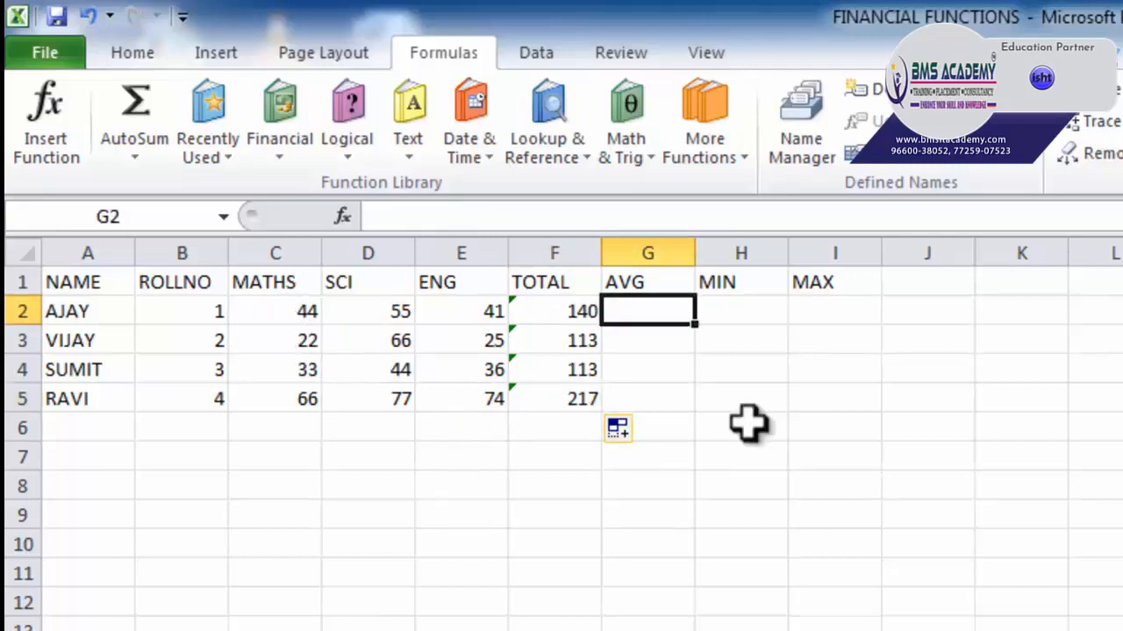
{"action": "left_click", "coordinate": [703, 369]}
{"action": "left_click", "coordinate": [647, 316]}
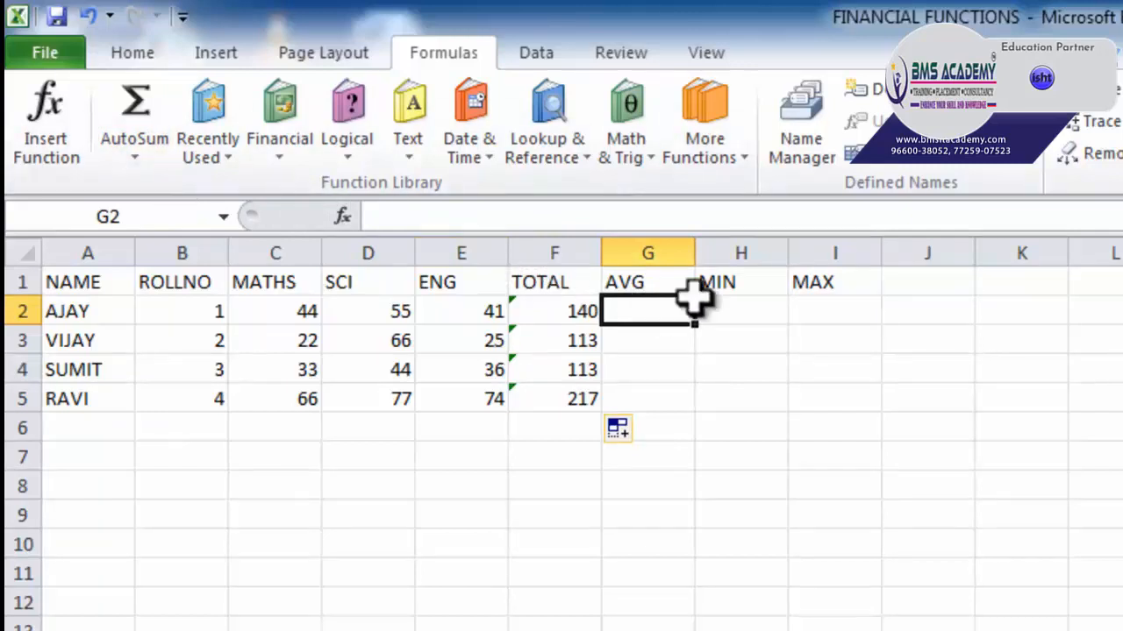
{"action": "left_click", "coordinate": [141, 163]}
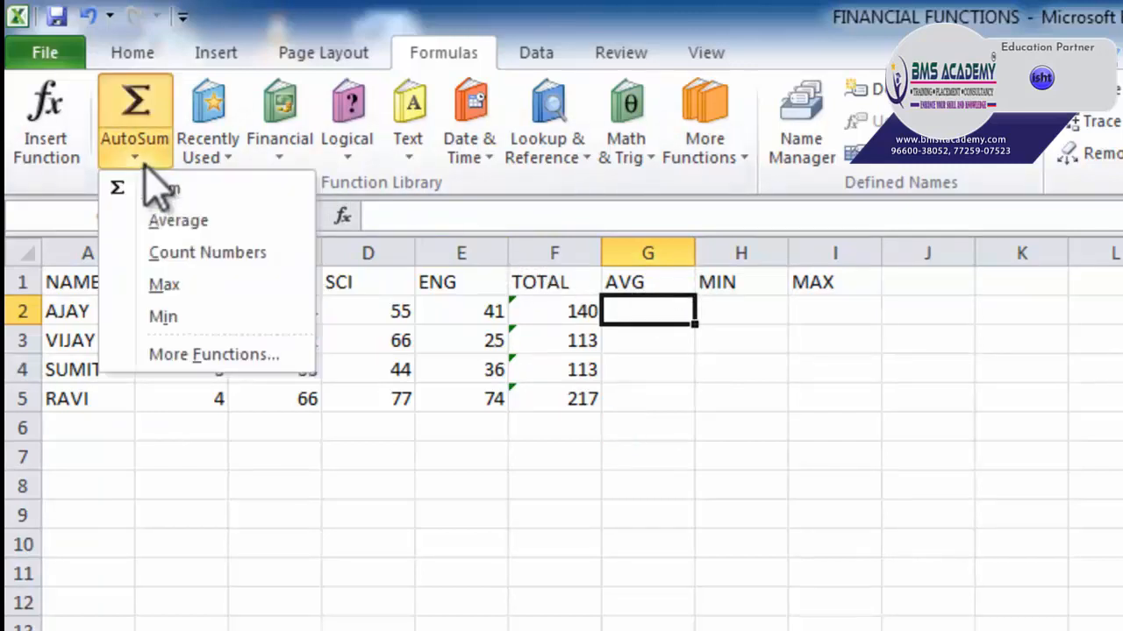
{"action": "left_click", "coordinate": [158, 215]}
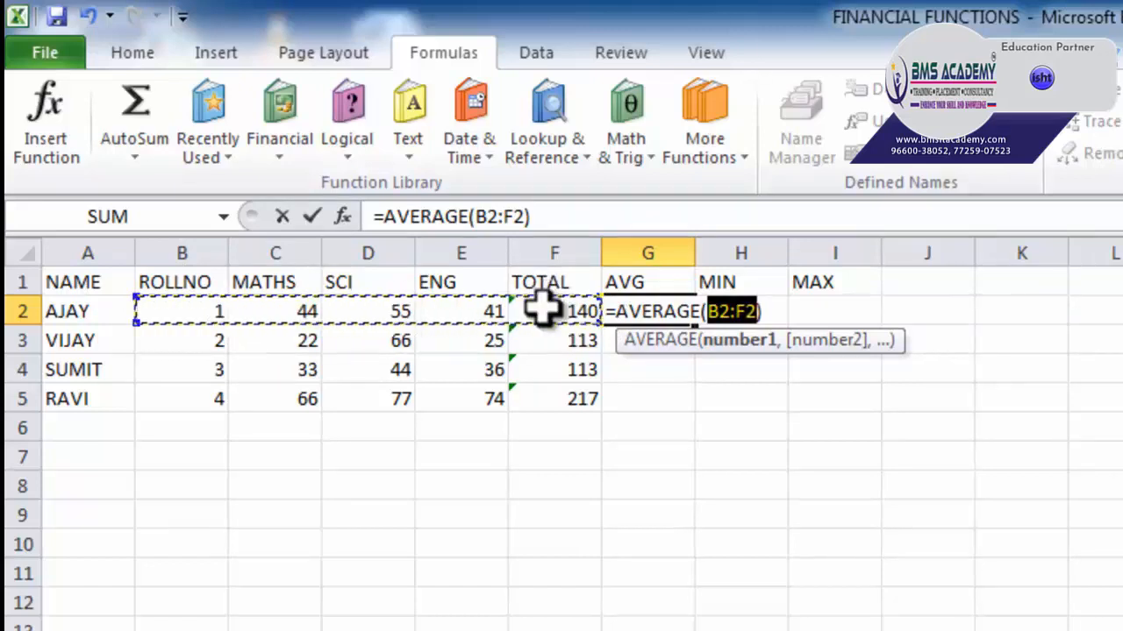
{"action": "left_click", "coordinate": [288, 309]}
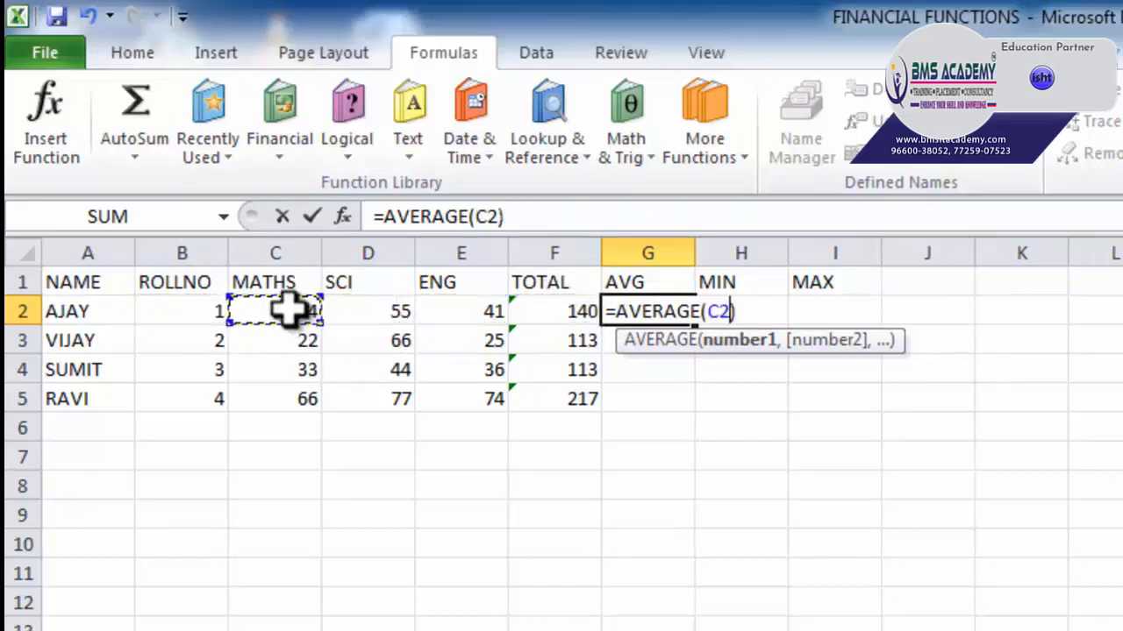
{"action": "left_click_drag", "start_coordinate": [288, 309], "coordinate": [430, 307]}
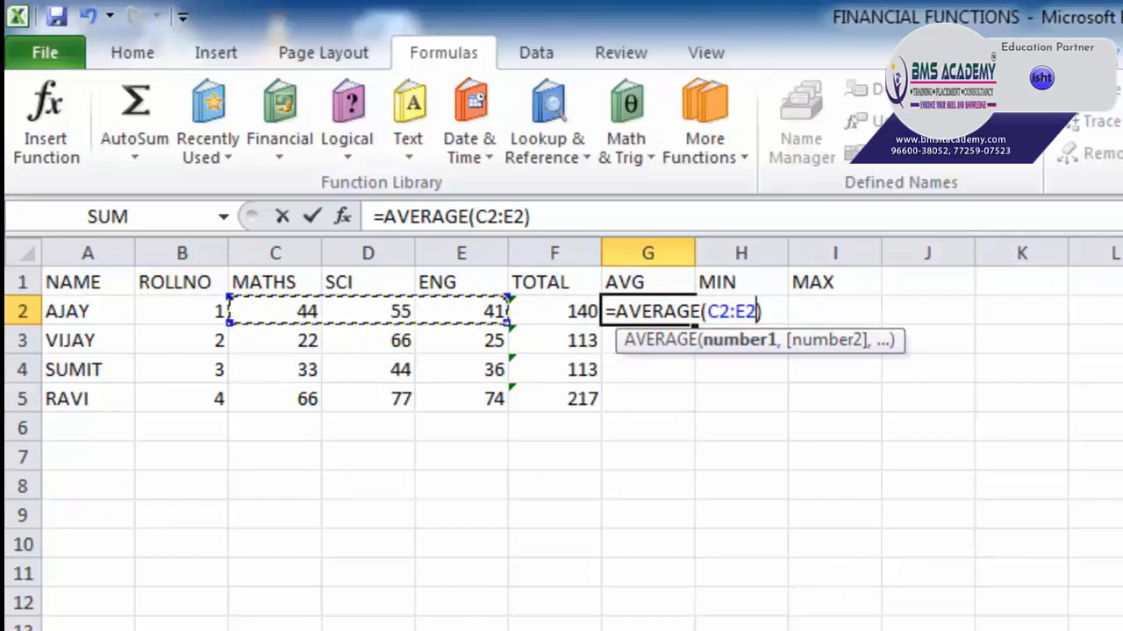
{"action": "key", "text": "Return"}
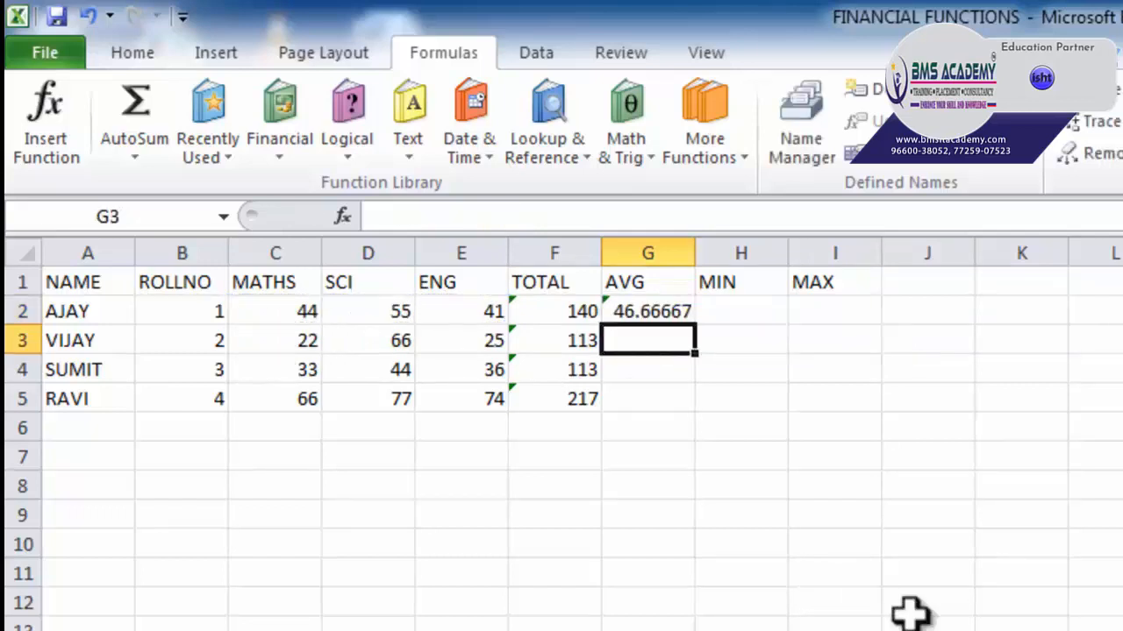
{"action": "left_click", "coordinate": [649, 313]}
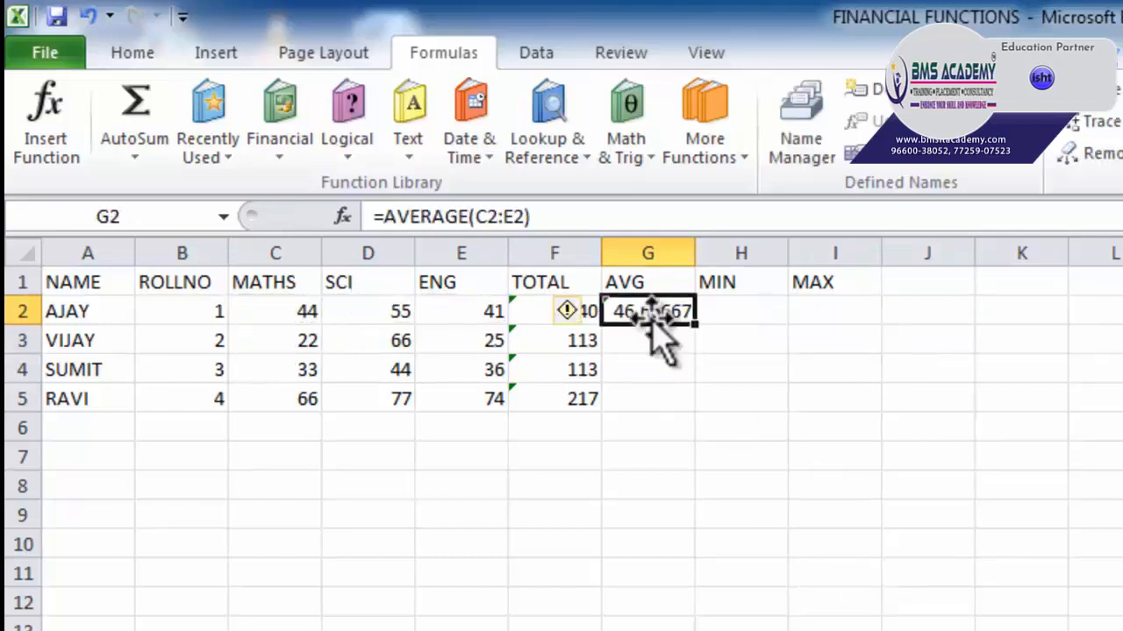
{"action": "double_click", "coordinate": [702, 326]}
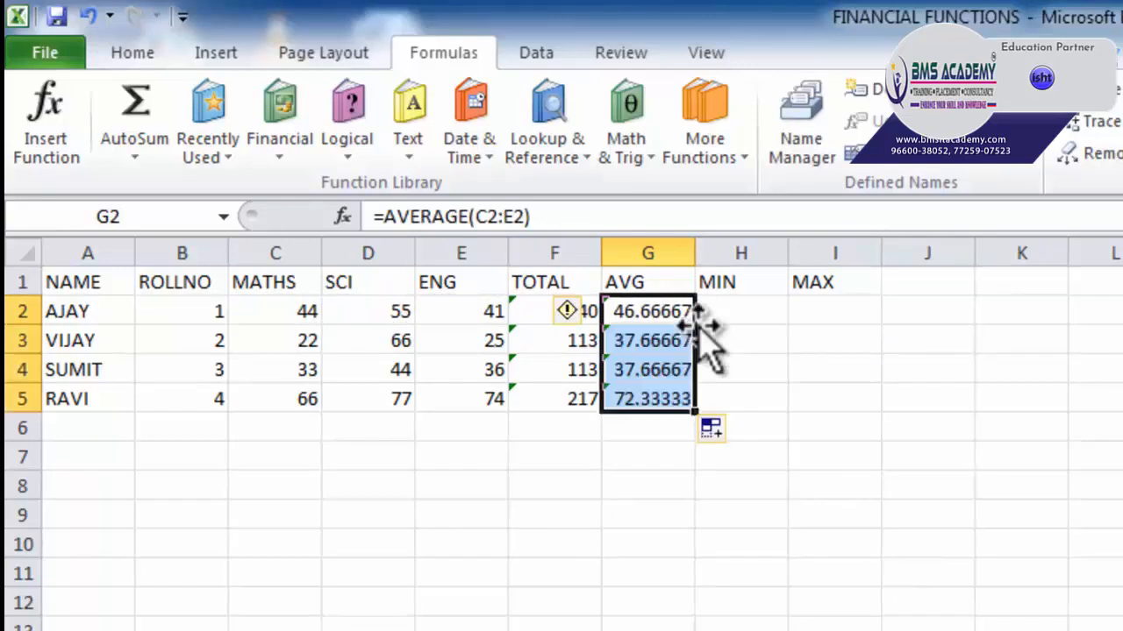
{"action": "left_click", "coordinate": [772, 309]}
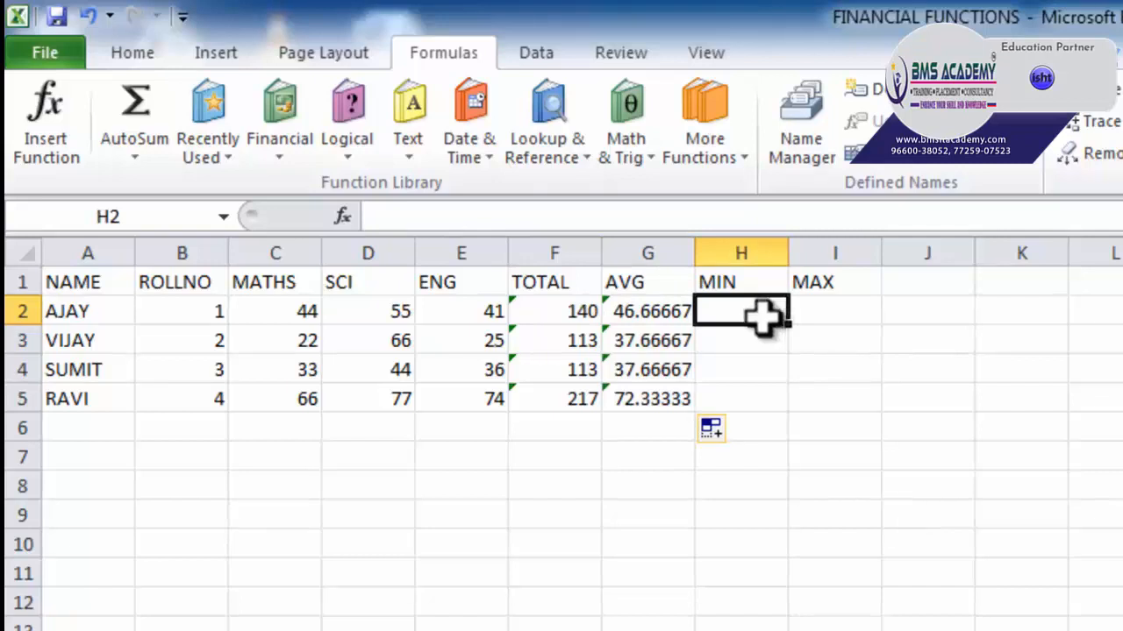
{"action": "left_click_drag", "start_coordinate": [296, 314], "coordinate": [430, 317]}
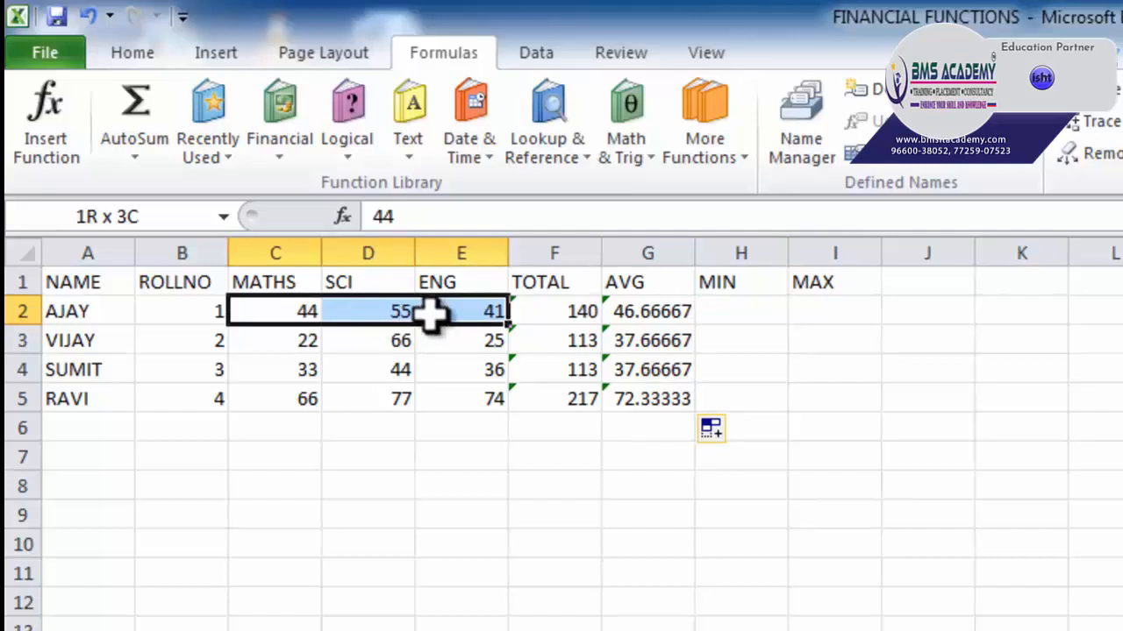
{"action": "left_click", "coordinate": [741, 315]}
{"action": "left_click", "coordinate": [835, 315]}
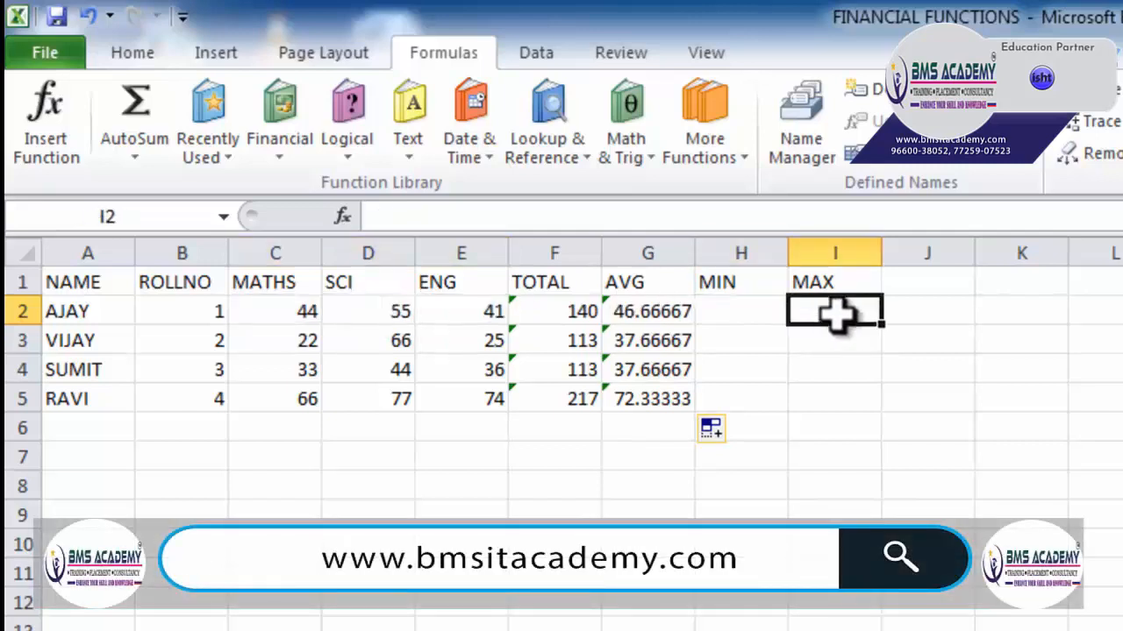
- Open Insert Function for cell H2 in the MIN column and set the function category to All
{"action": "left_click", "coordinate": [730, 314]}
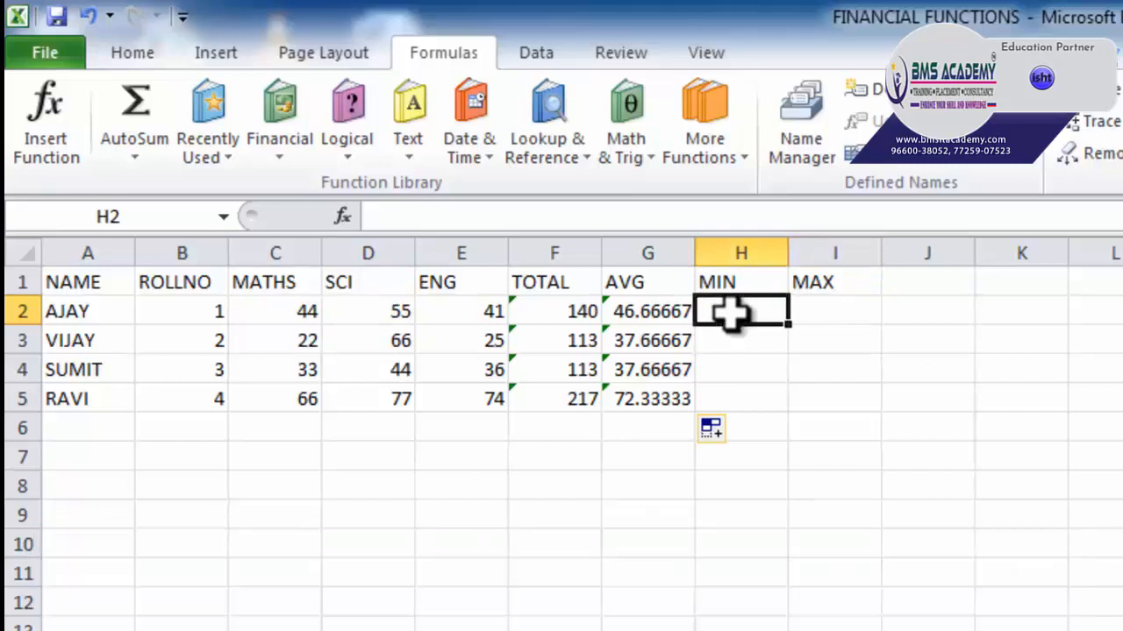
{"action": "left_click", "coordinate": [143, 161]}
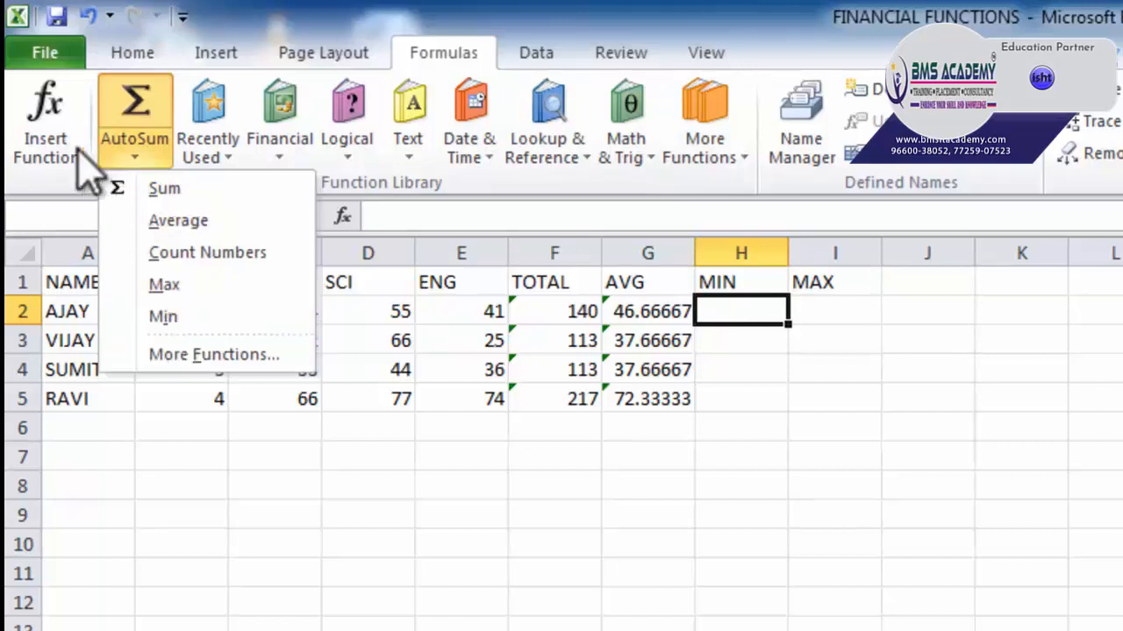
{"action": "left_click", "coordinate": [37, 150]}
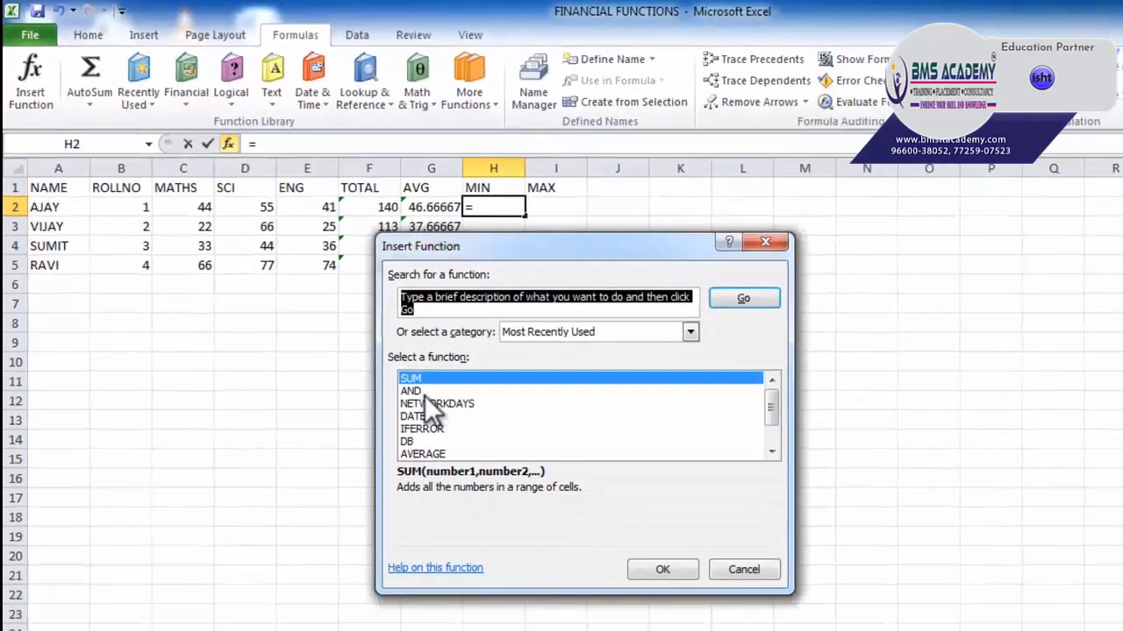
{"action": "scroll", "coordinate": [636, 619], "scroll_direction": "down", "scroll_amount": 1}
{"action": "scroll", "coordinate": [416, 407], "scroll_direction": "up", "scroll_amount": 1}
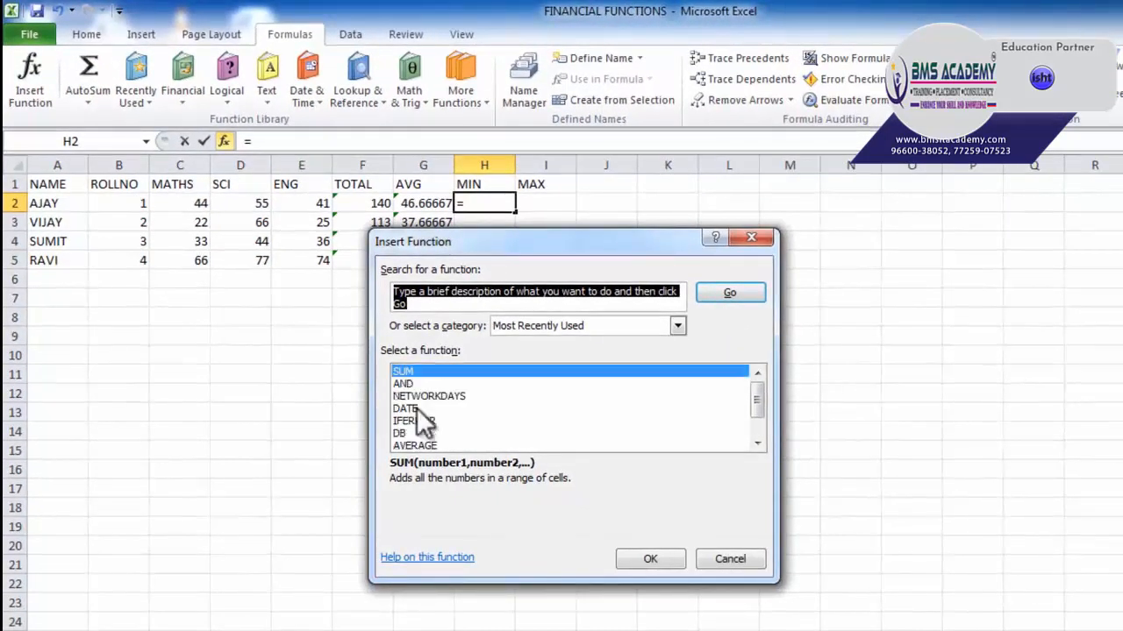
{"action": "left_click", "coordinate": [522, 326]}
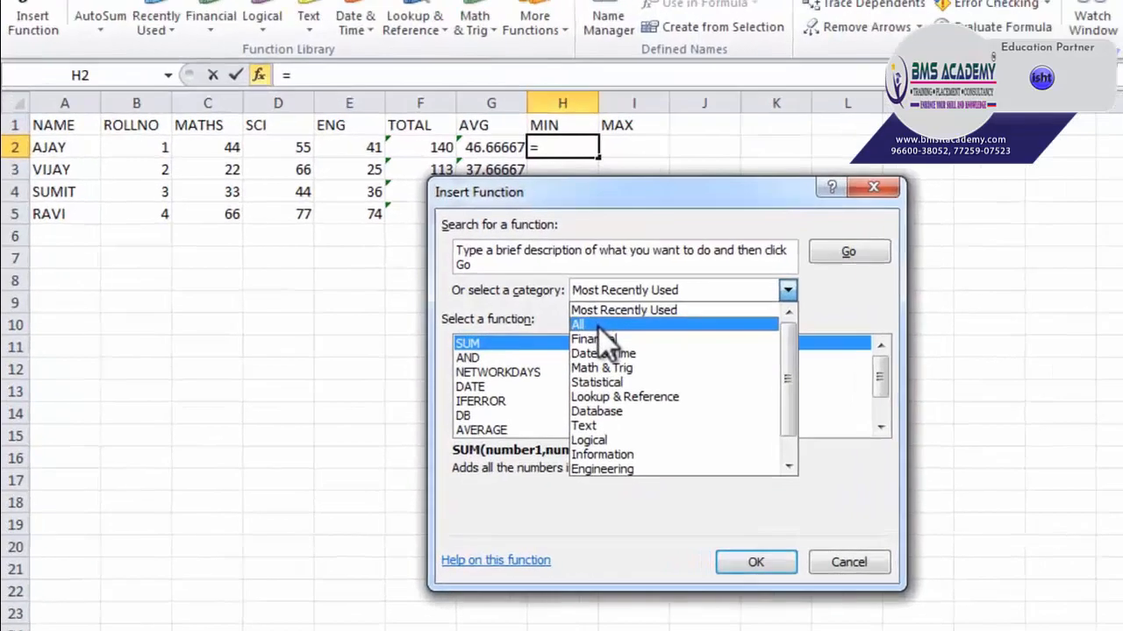
{"action": "left_click", "coordinate": [515, 355]}
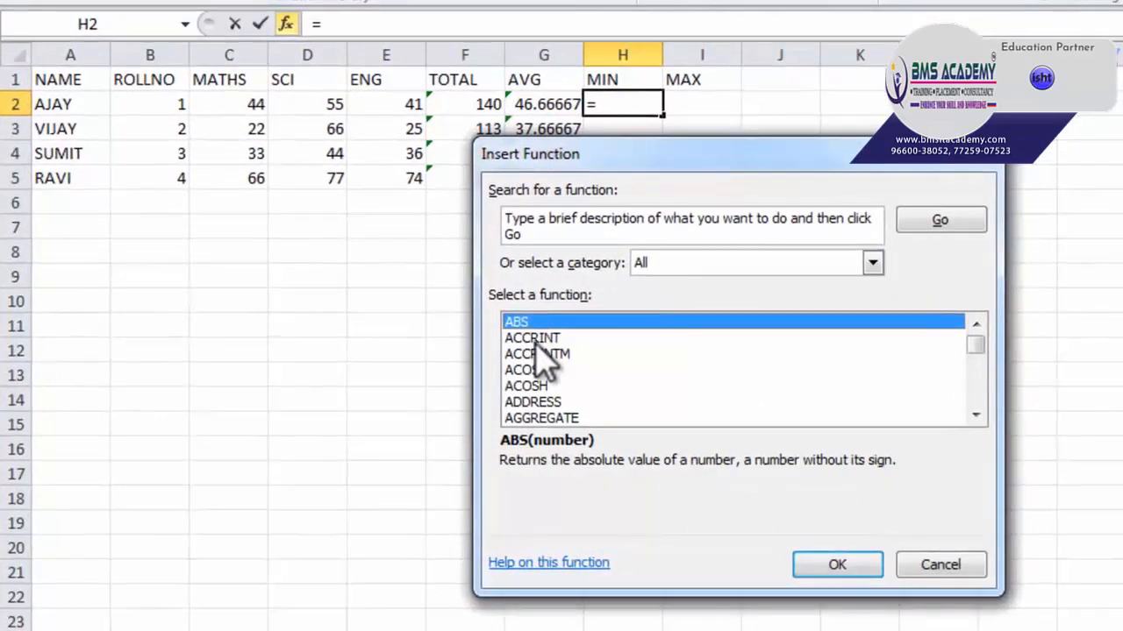
- Find MIN in the full function list and insert it into H2, opening its function arguments
{"action": "key", "text": "m"}
{"action": "key", "text": "Down"}
{"action": "key", "text": "Down"}
{"action": "key", "text": "Down"}
{"action": "key", "text": "Down"}
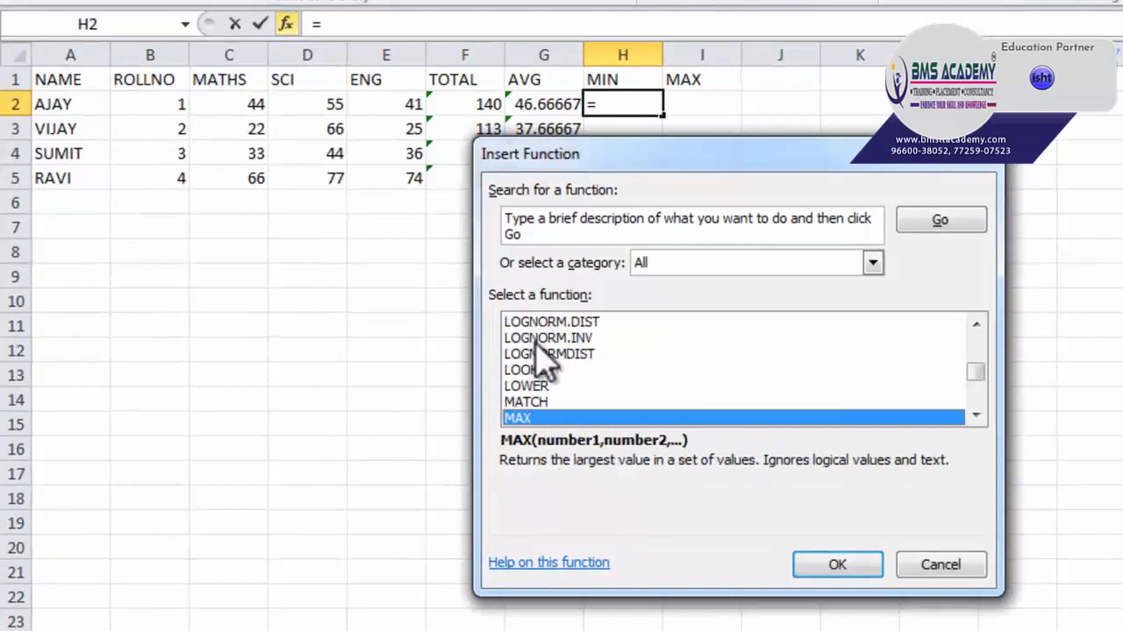
{"action": "key", "text": "Down"}
{"action": "key", "text": "Down"}
{"action": "key", "text": "Down"}
{"action": "key", "text": "Down"}
{"action": "key", "text": "Down"}
{"action": "key", "text": "Down"}
{"action": "key", "text": "Down"}
{"action": "key", "text": "Down"}
{"action": "key", "text": "Down"}
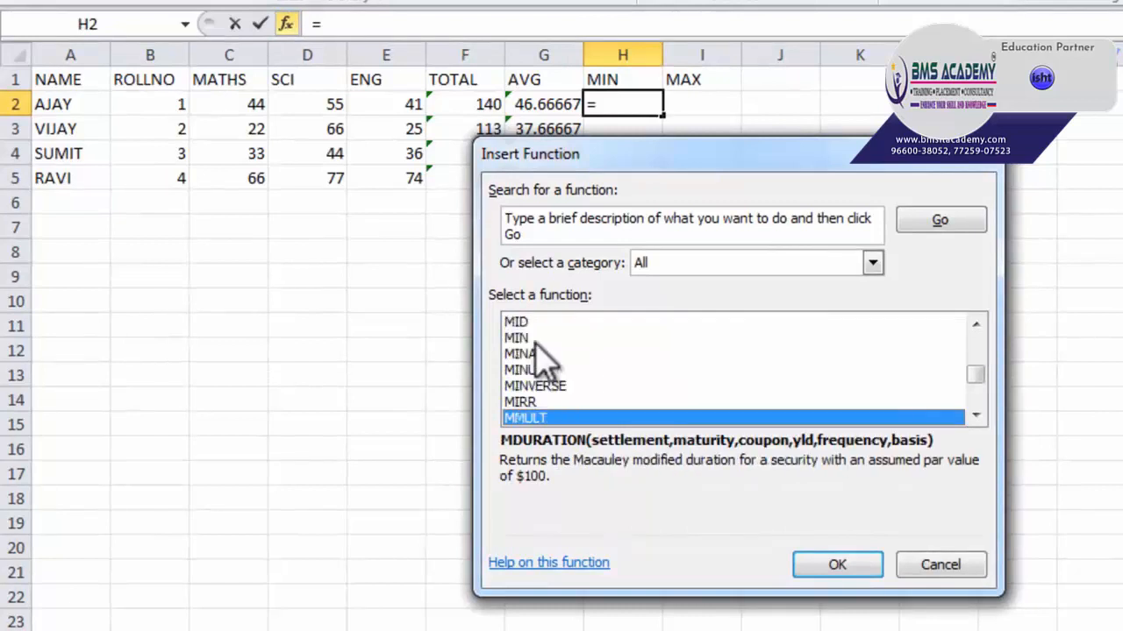
{"action": "key", "text": "Up"}
{"action": "key", "text": "Up"}
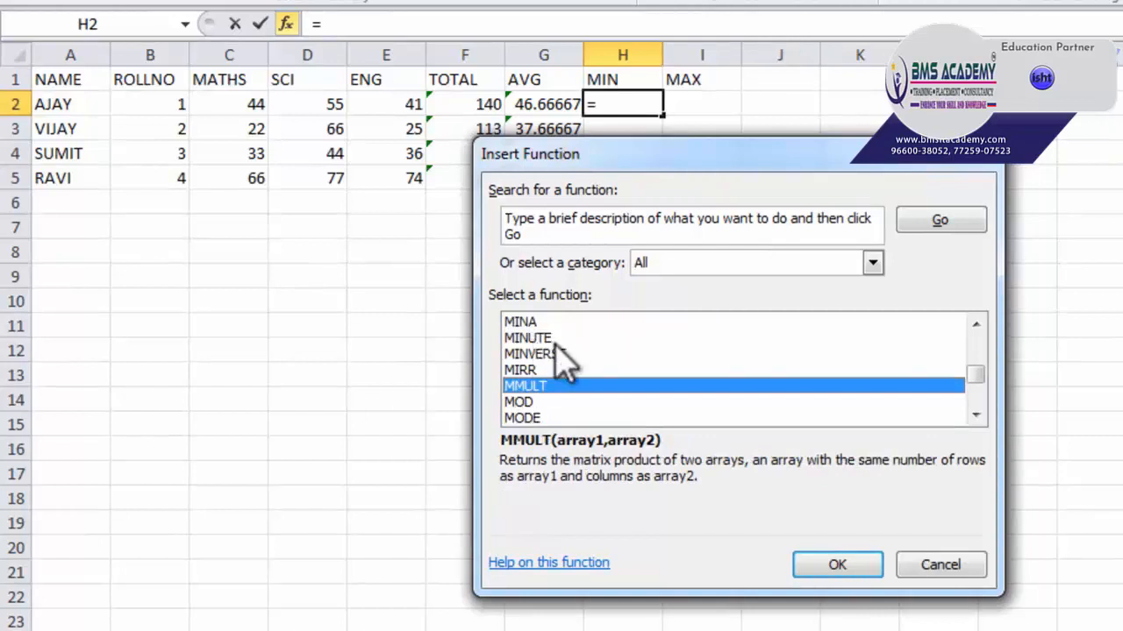
{"action": "left_click", "coordinate": [976, 325]}
{"action": "left_click", "coordinate": [976, 325]}
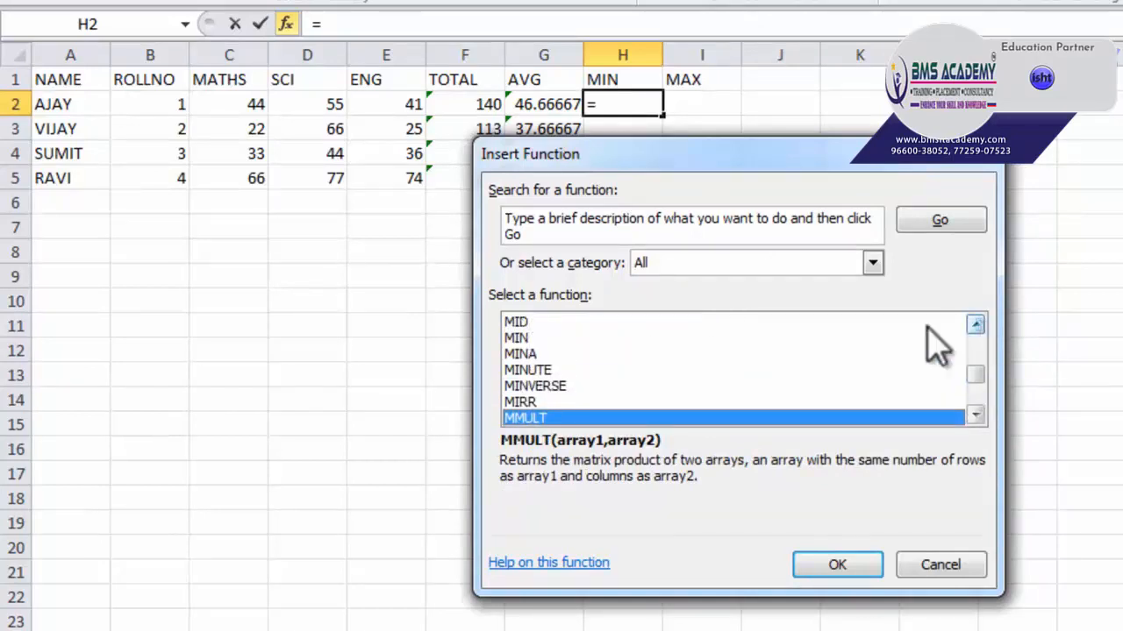
{"action": "left_click", "coordinate": [530, 337]}
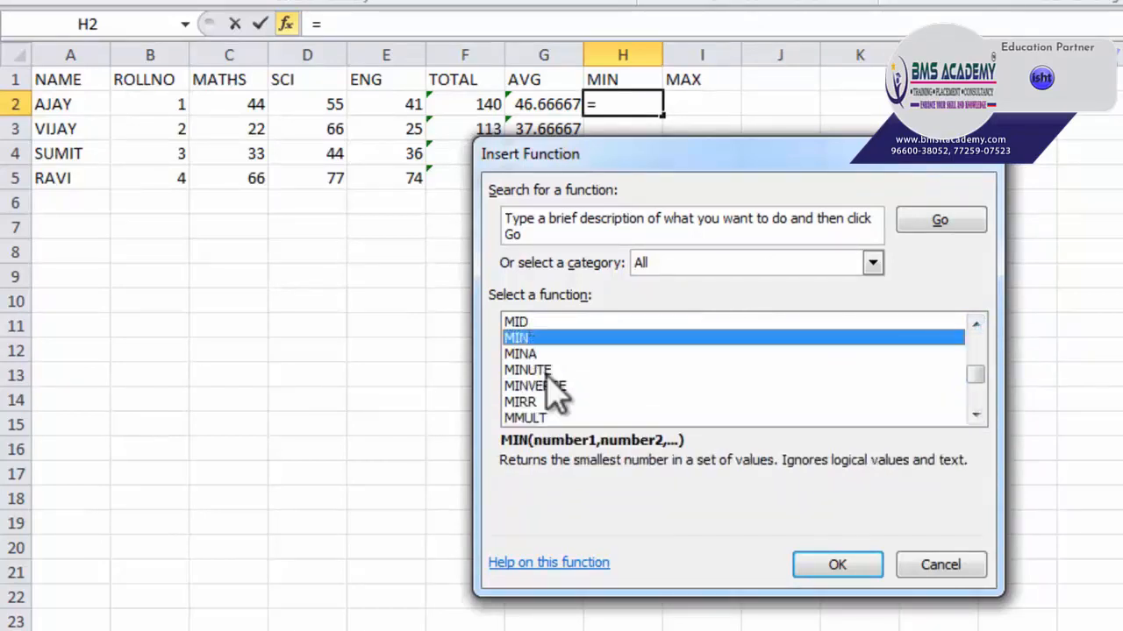
{"action": "left_click", "coordinate": [834, 567]}
- Set MIN's Number1 argument to C2:E2, confirm the formula in H2 and fill it down to H5
{"action": "left_click_drag", "start_coordinate": [909, 316], "coordinate": [880, 410]}
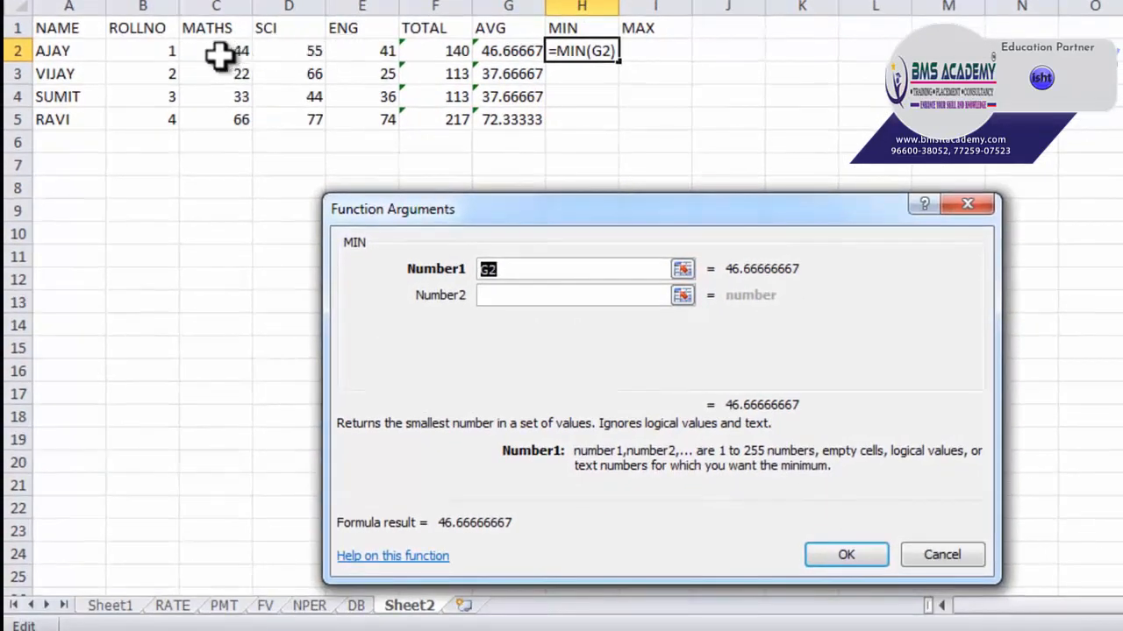
{"action": "left_click_drag", "start_coordinate": [221, 55], "coordinate": [330, 58]}
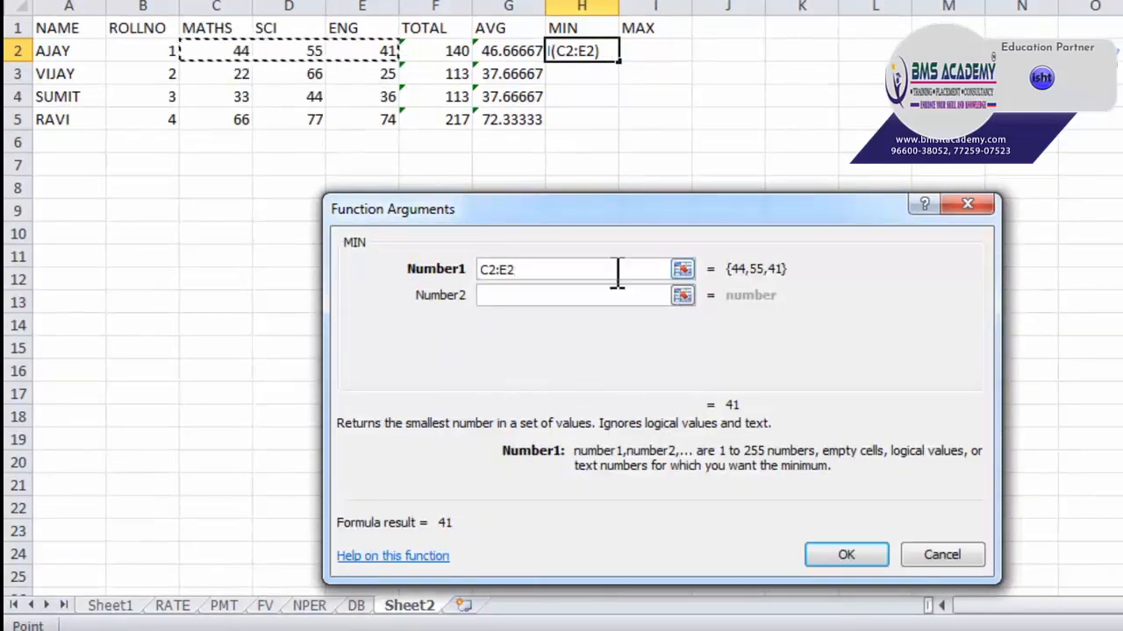
{"action": "left_click_drag", "start_coordinate": [220, 50], "coordinate": [330, 51]}
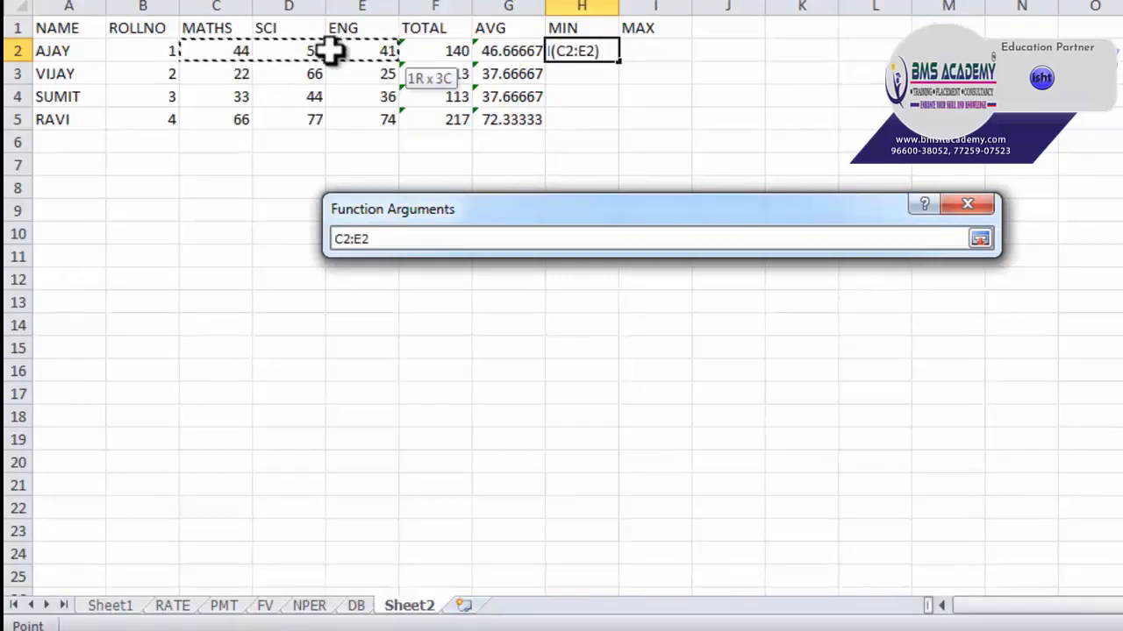
{"action": "left_click_drag", "start_coordinate": [330, 50], "coordinate": [328, 61]}
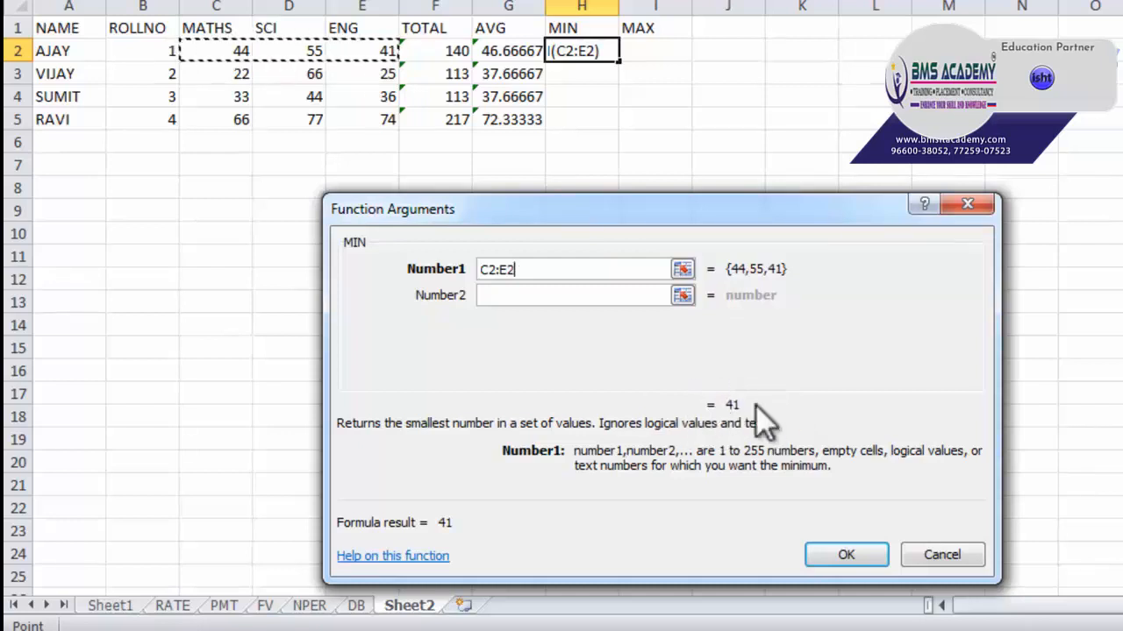
{"action": "left_click", "coordinate": [828, 554]}
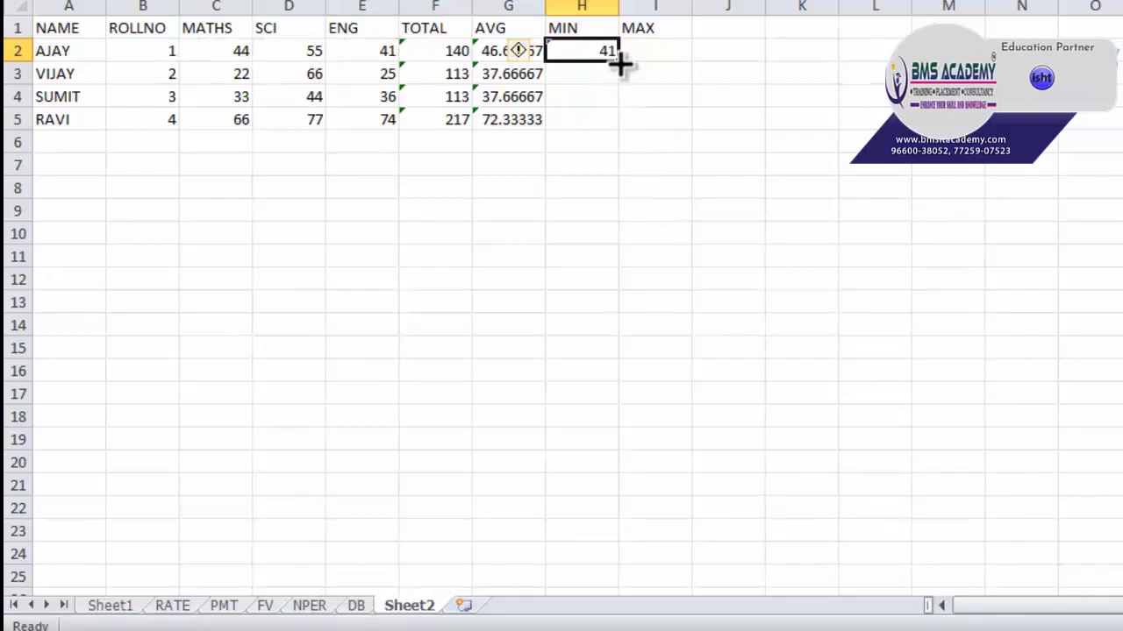
{"action": "left_click_drag", "start_coordinate": [618, 61], "coordinate": [634, 120]}
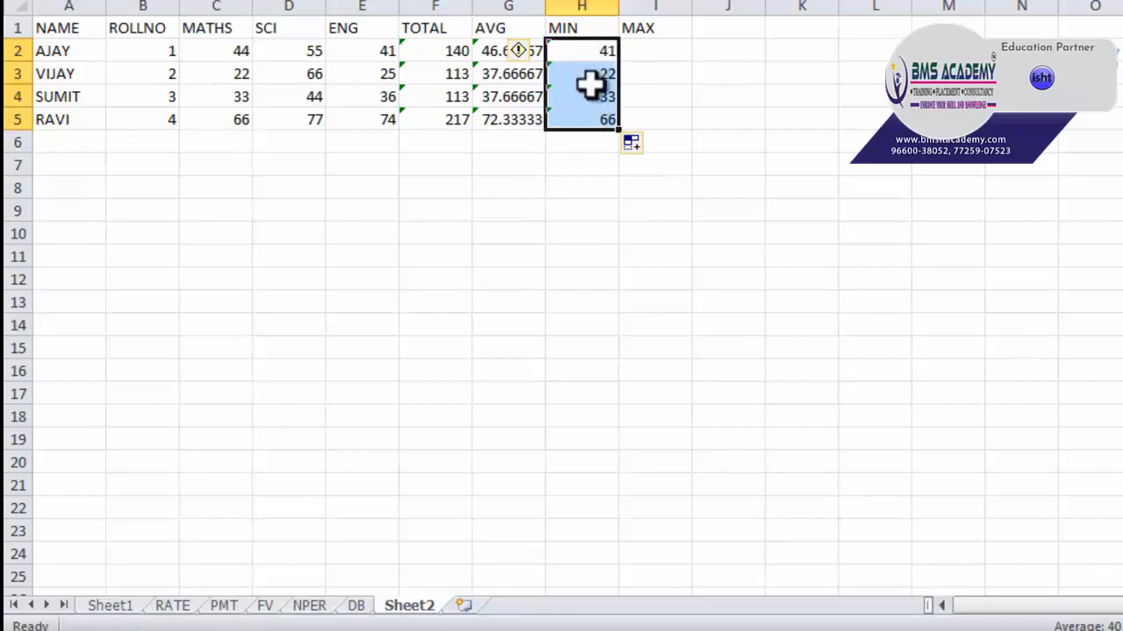
- Insert the MAX function into I2 from the full function list in Insert Function, opening its function arguments
{"action": "left_click", "coordinate": [645, 53]}
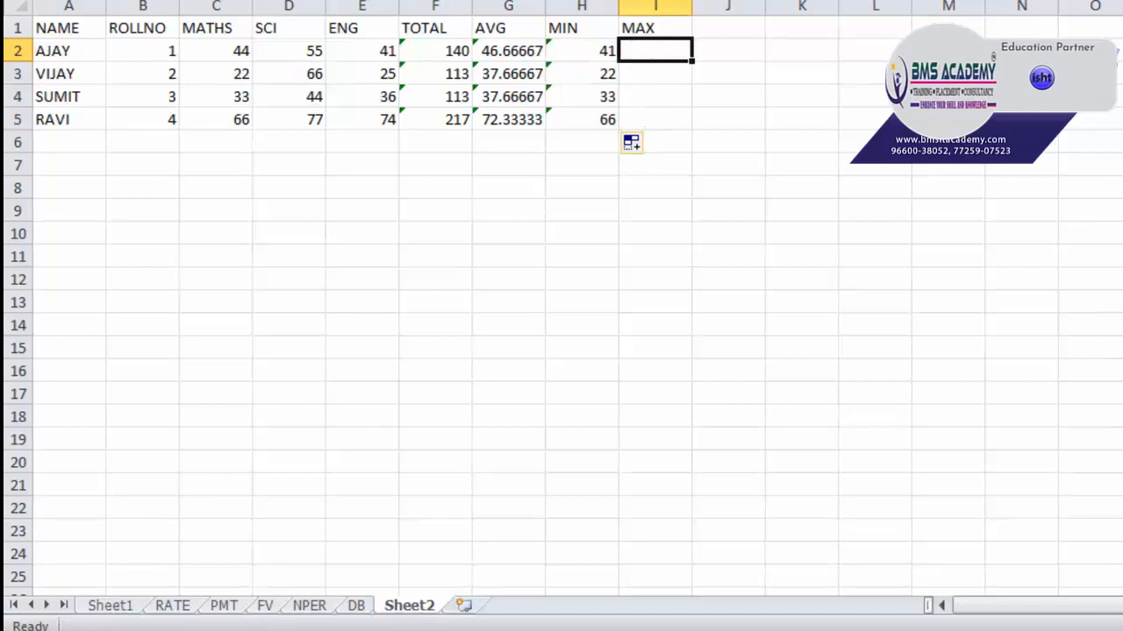
{"action": "type", "text": "="}
{"action": "left_click", "coordinate": [92, 4]}
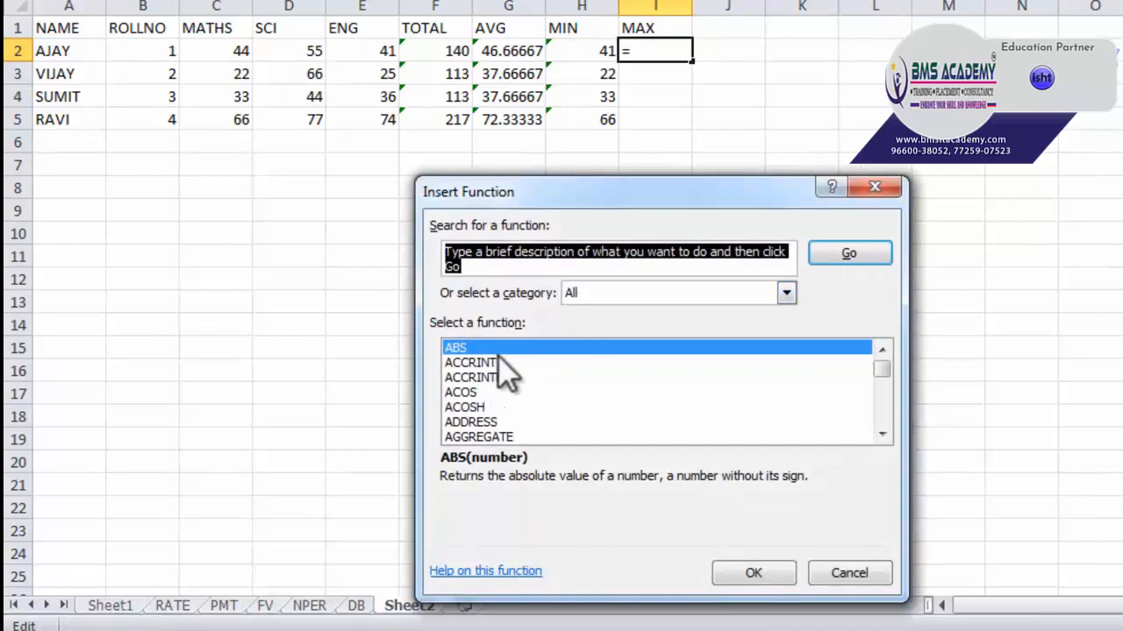
{"action": "type", "text": "M"}
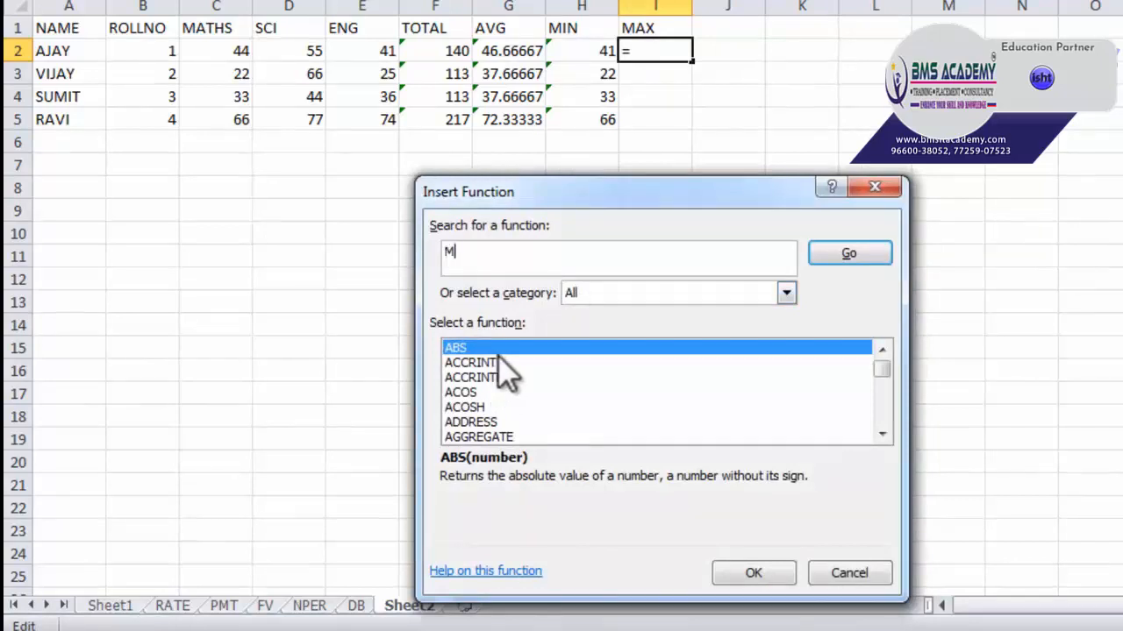
{"action": "left_click", "coordinate": [496, 392]}
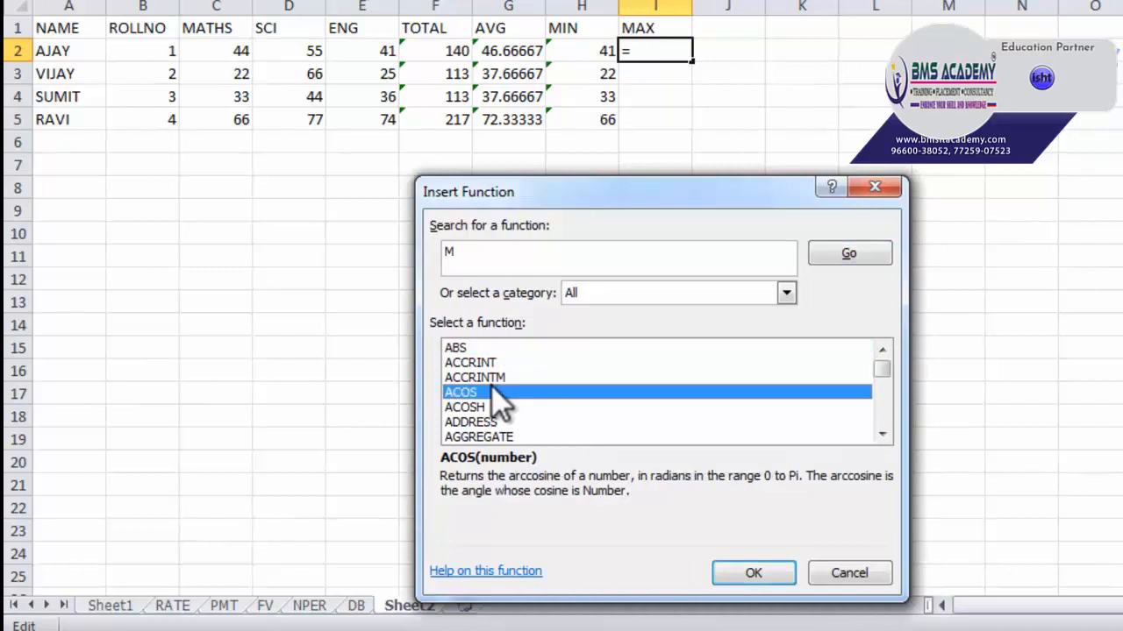
{"action": "key", "text": "m"}
{"action": "key", "text": "m"}
{"action": "key", "text": "m"}
{"action": "key", "text": "m"}
{"action": "key", "text": "m"}
{"action": "key", "text": "m"}
{"action": "key", "text": "m"}
{"action": "key", "text": "m"}
{"action": "key", "text": "m"}
{"action": "key", "text": "m"}
{"action": "key", "text": "m"}
{"action": "key", "text": "m"}
{"action": "key", "text": "m"}
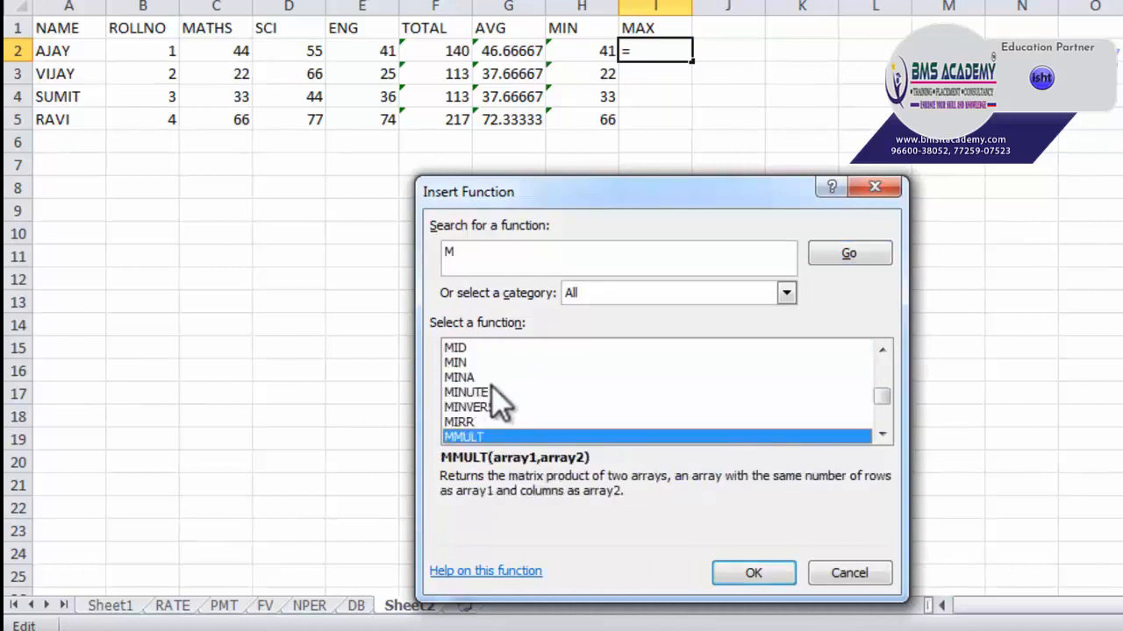
{"action": "scroll", "coordinate": [491, 386], "scroll_direction": "up", "scroll_amount": 3}
{"action": "left_click", "coordinate": [472, 407]}
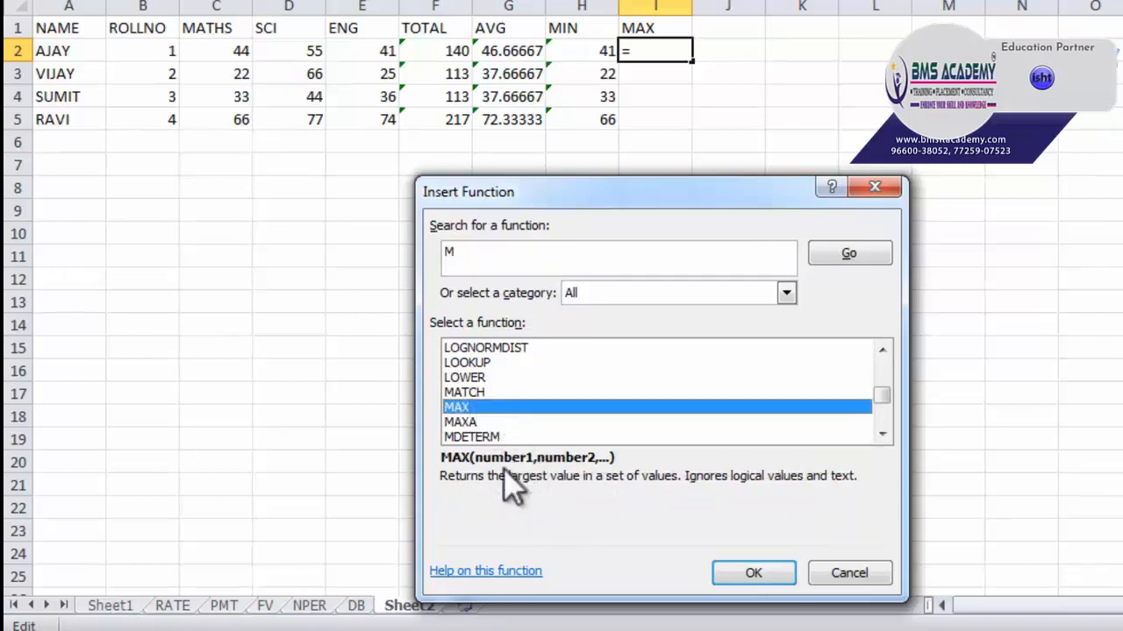
{"action": "left_click", "coordinate": [747, 570]}
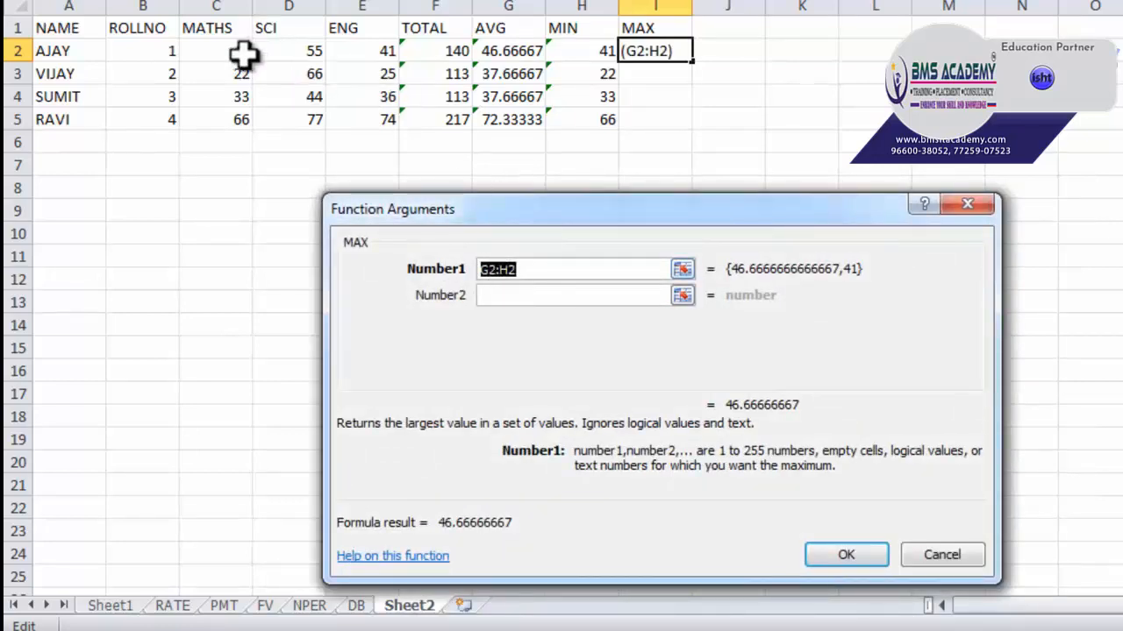
- Set MAX's Number1 argument to C2:E2, confirm the formula in I2 and fill it down to I5
{"action": "left_click_drag", "start_coordinate": [241, 50], "coordinate": [347, 50]}
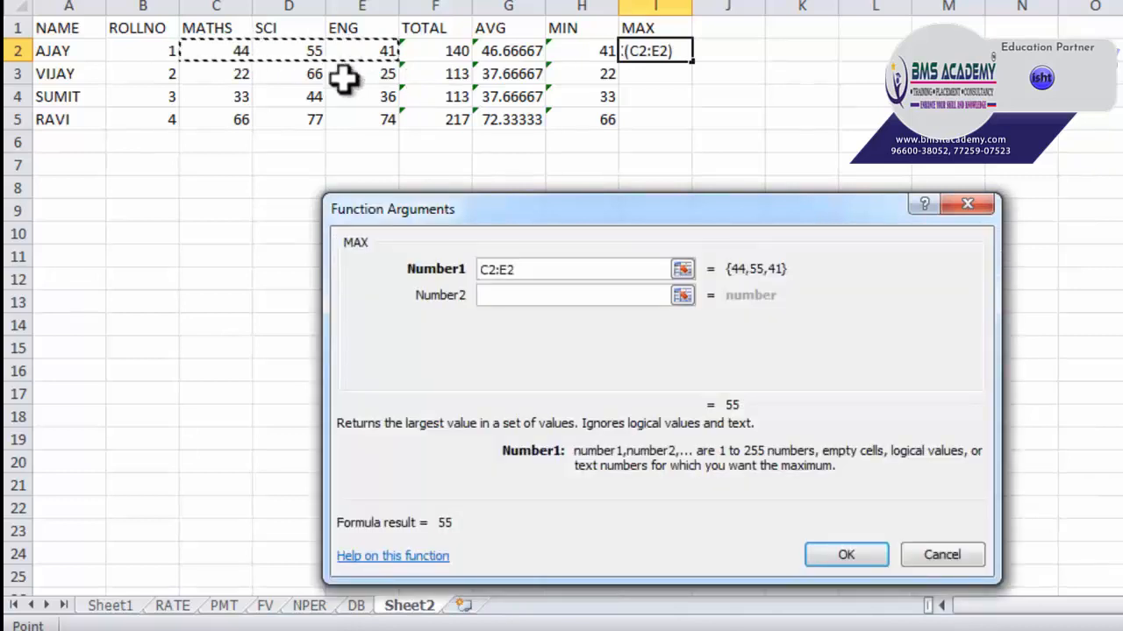
{"action": "left_click", "coordinate": [820, 556]}
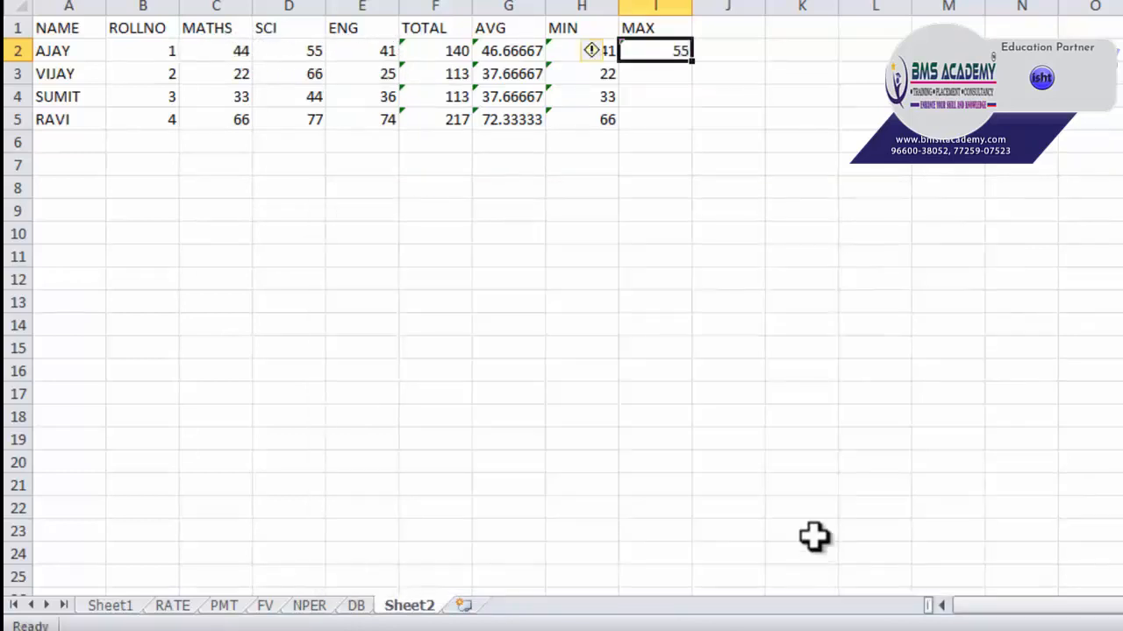
{"action": "double_click", "coordinate": [692, 63]}
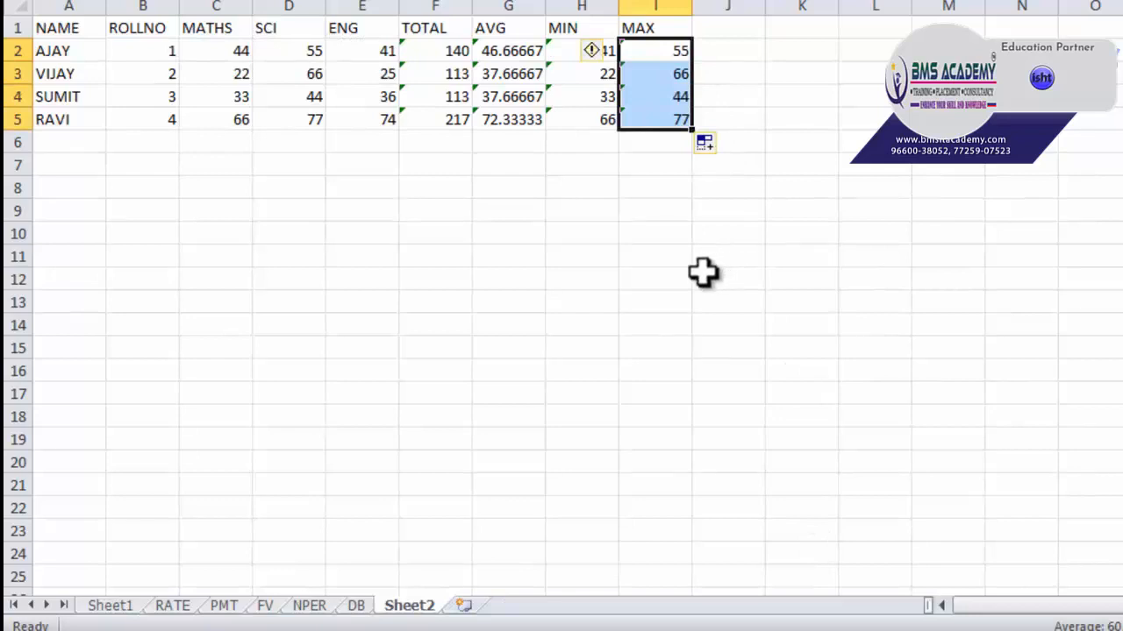
- Enter the label MIX TOTAL in B12 and select the empty cell C12 beside it
{"action": "left_click", "coordinate": [357, 321]}
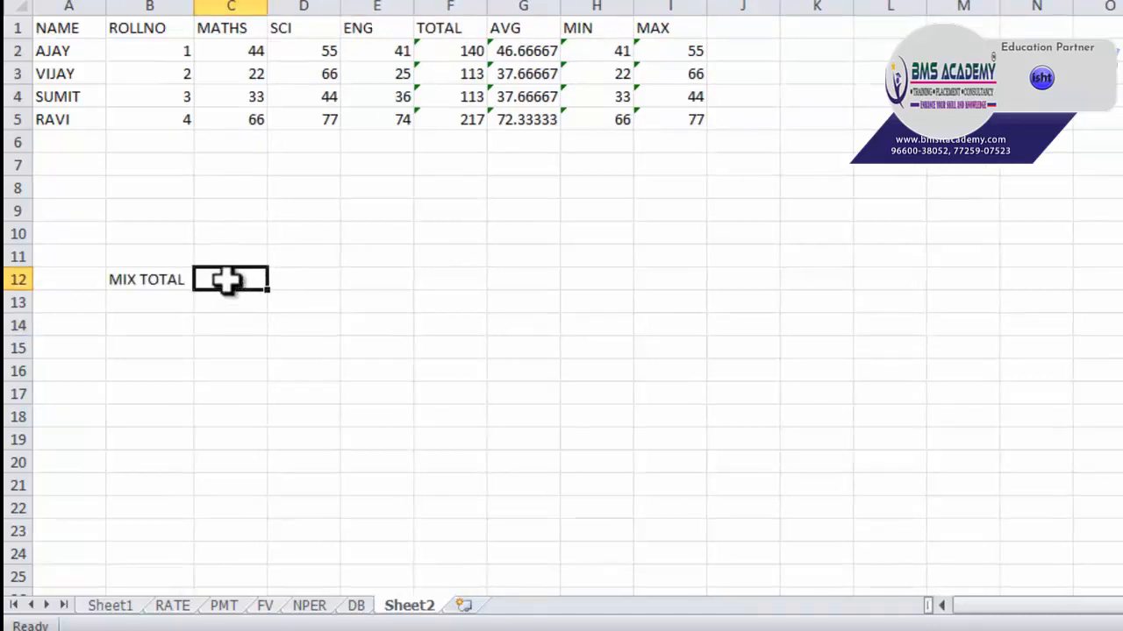
{"action": "left_click", "coordinate": [363, 298]}
{"action": "left_click", "coordinate": [223, 279]}
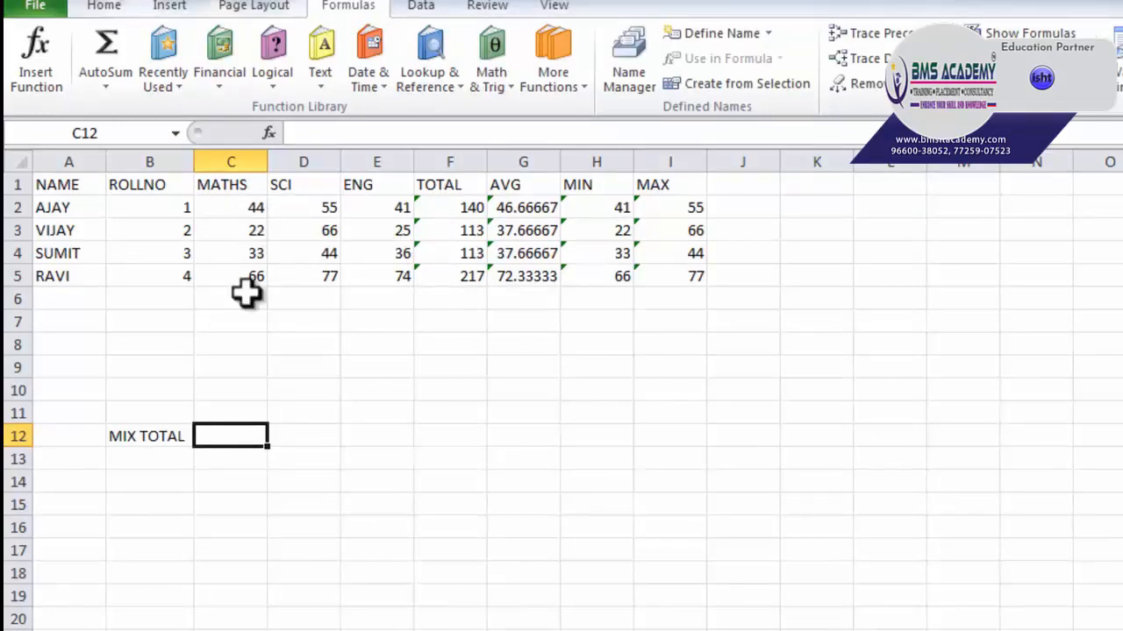
- Start an AutoSum Sum in C12 and add the separate cells C2, D4, E5, C3, C4 and C5 as arguments
{"action": "left_click", "coordinate": [102, 81]}
{"action": "left_click", "coordinate": [119, 110]}
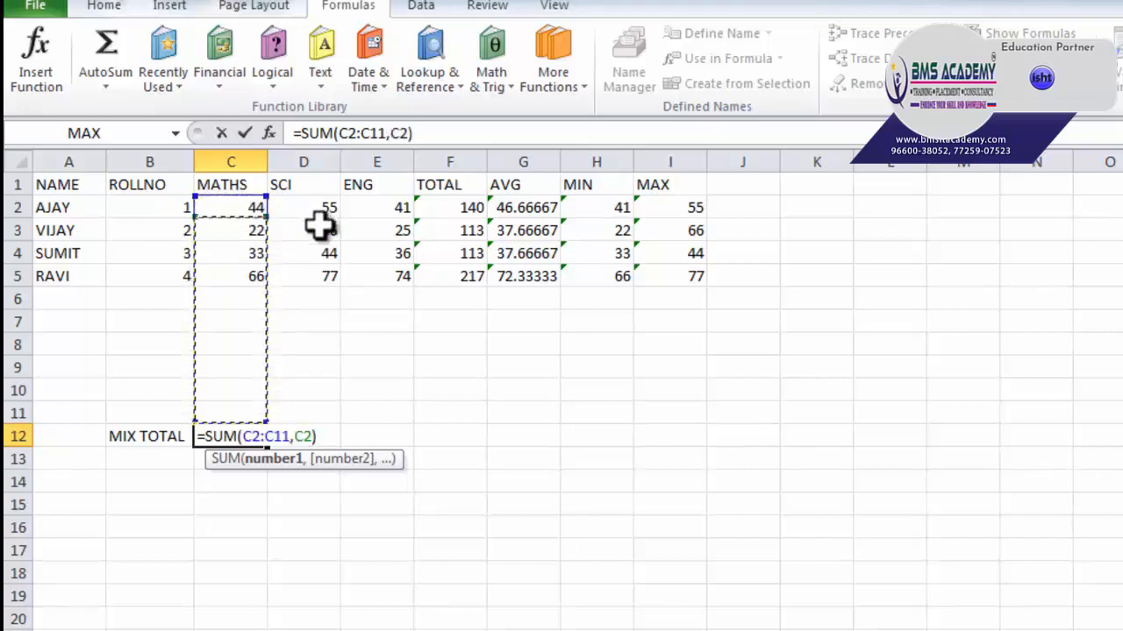
{"action": "left_click", "coordinate": [309, 254], "text": "ctrl"}
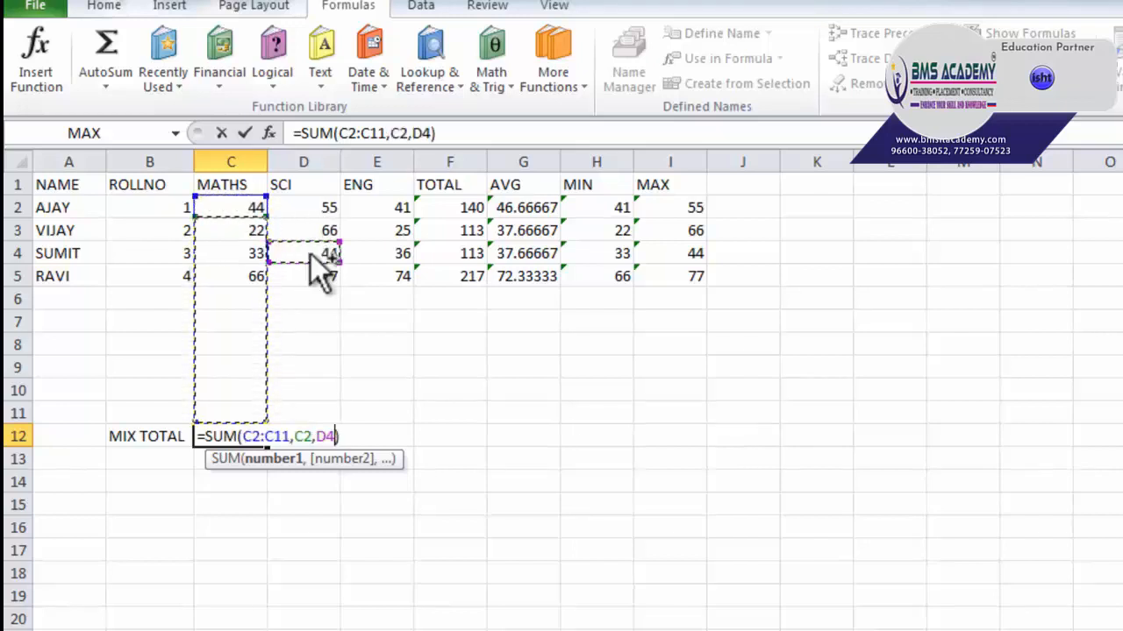
{"action": "left_click", "coordinate": [386, 276], "text": "ctrl"}
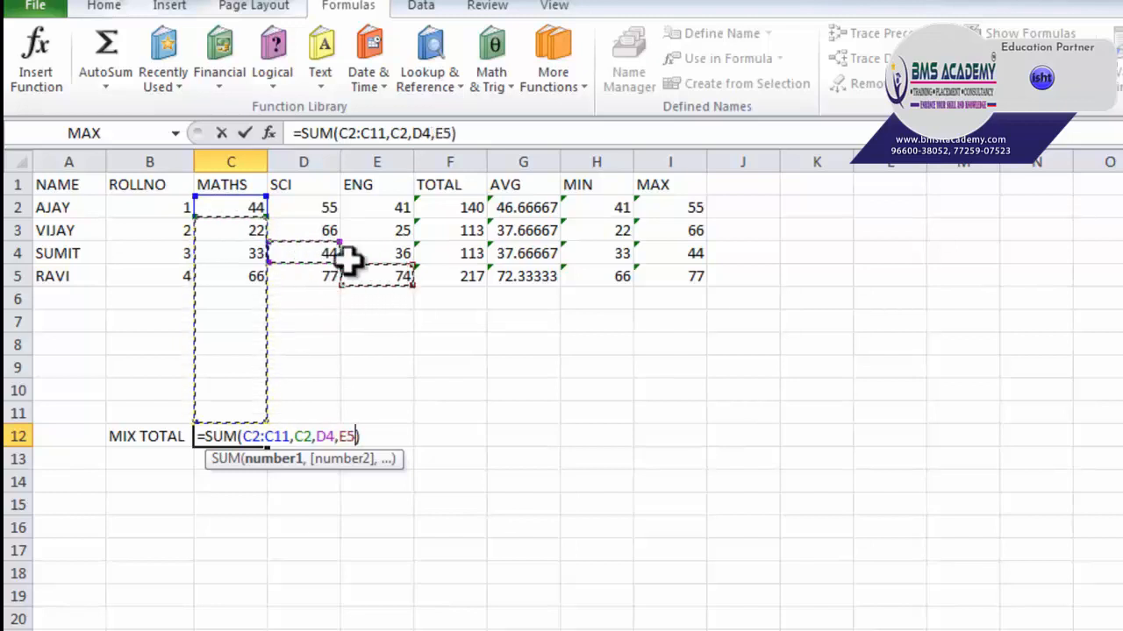
{"action": "left_click", "coordinate": [233, 230], "text": "ctrl"}
{"action": "type", "text": ","}
{"action": "left_click", "coordinate": [233, 253]}
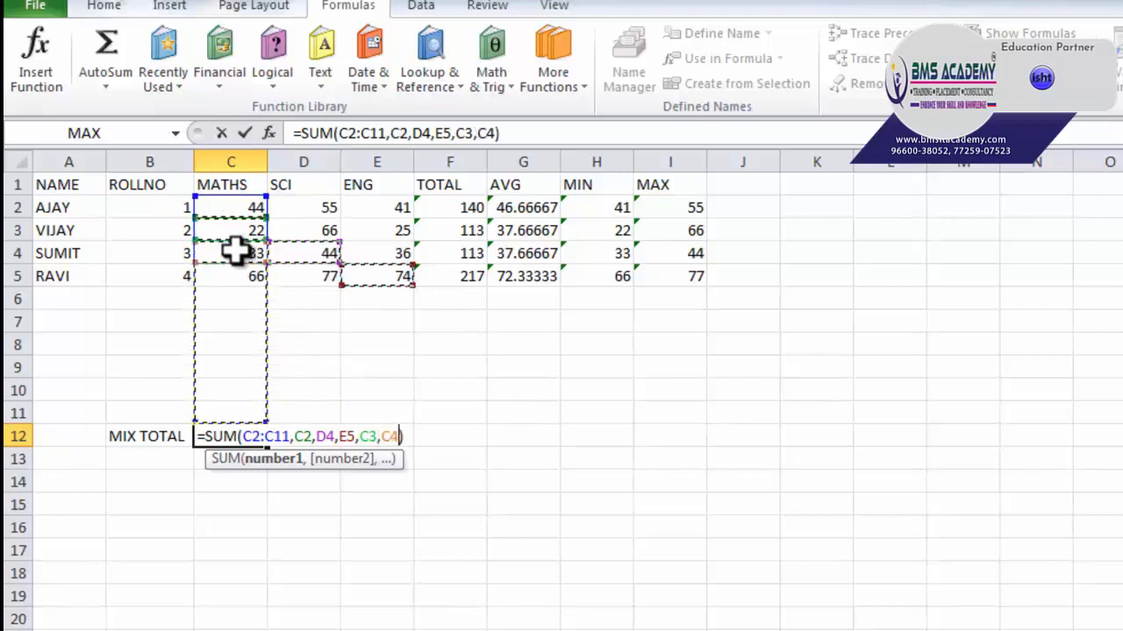
{"action": "type", "text": ","}
{"action": "left_click", "coordinate": [235, 274]}
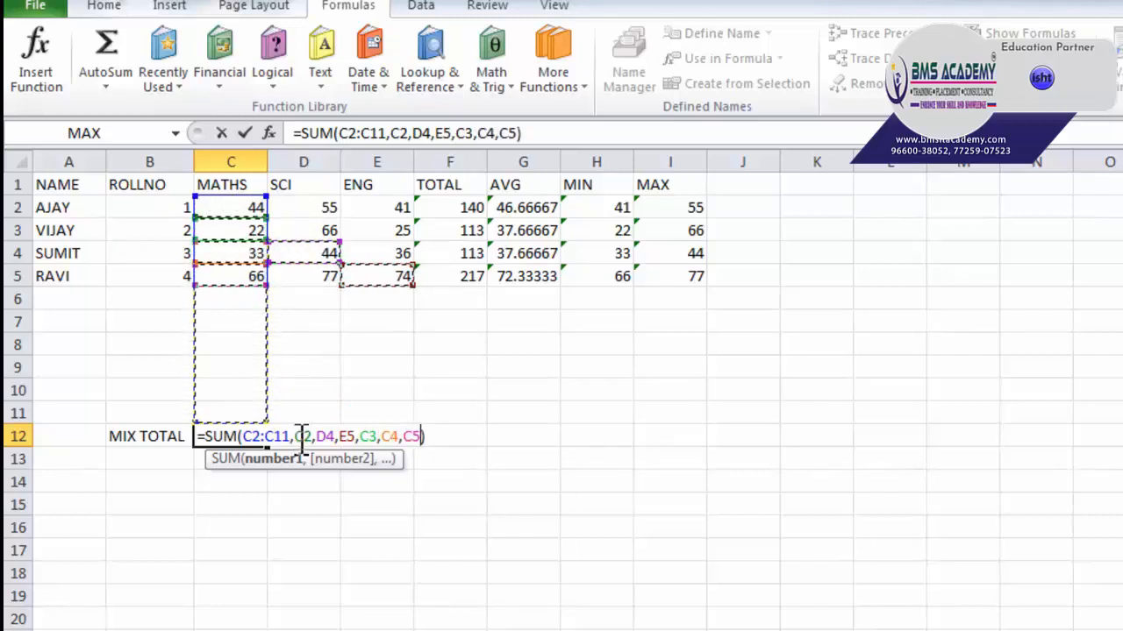
- Remove the range C2:C11 and its comma from the SUM formula in C12, confirm it and reselect C12
{"action": "left_click_drag", "start_coordinate": [284, 435], "coordinate": [244, 436]}
{"action": "key", "text": "Delete"}
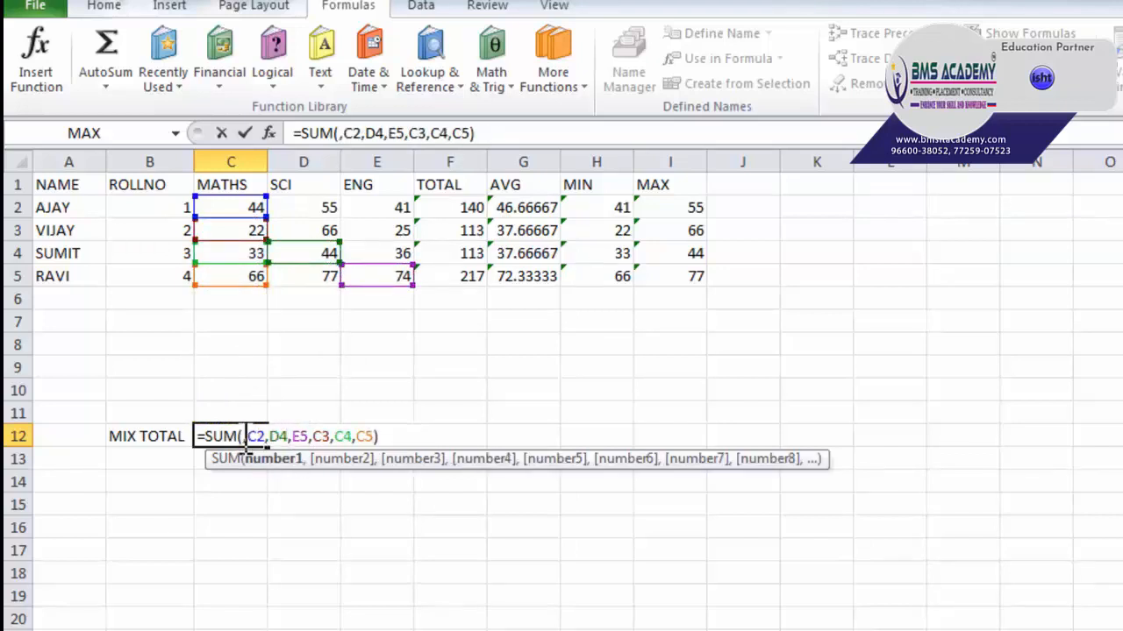
{"action": "left_click_drag", "start_coordinate": [243, 439], "coordinate": [249, 440]}
{"action": "key", "text": "Delete"}
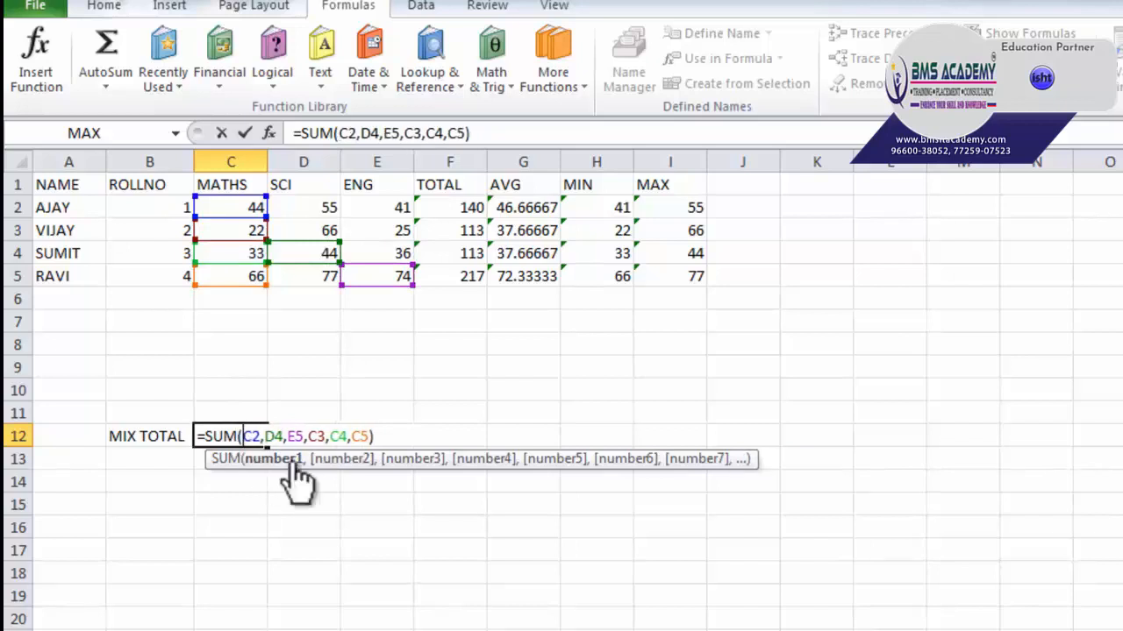
{"action": "left_click", "coordinate": [301, 436]}
{"action": "left_click", "coordinate": [326, 230]}
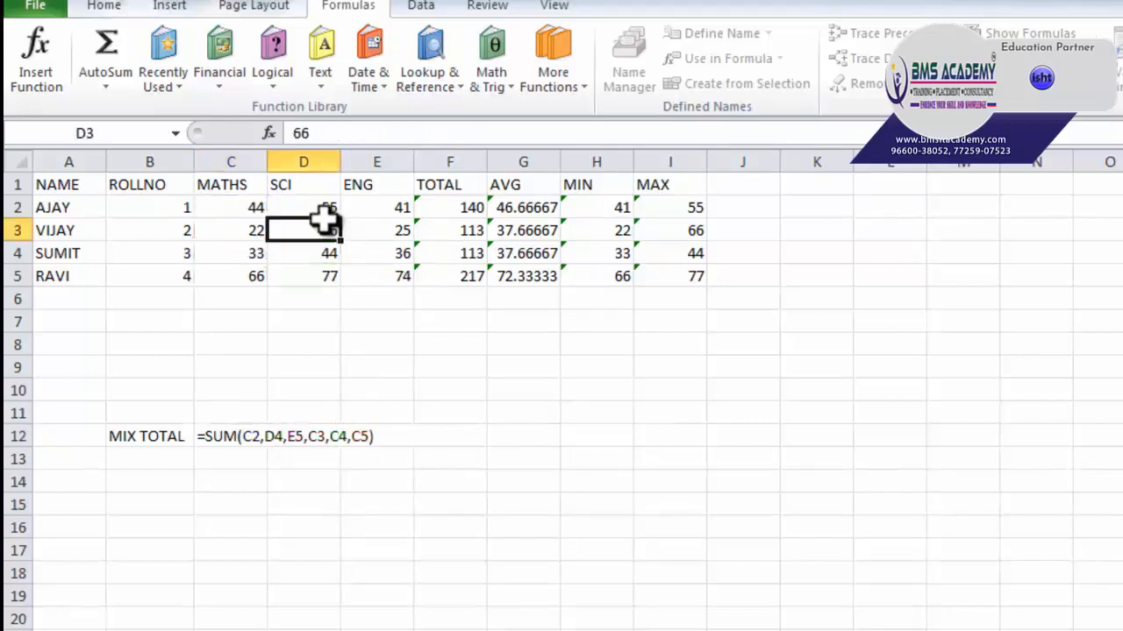
{"action": "left_click", "coordinate": [252, 437]}
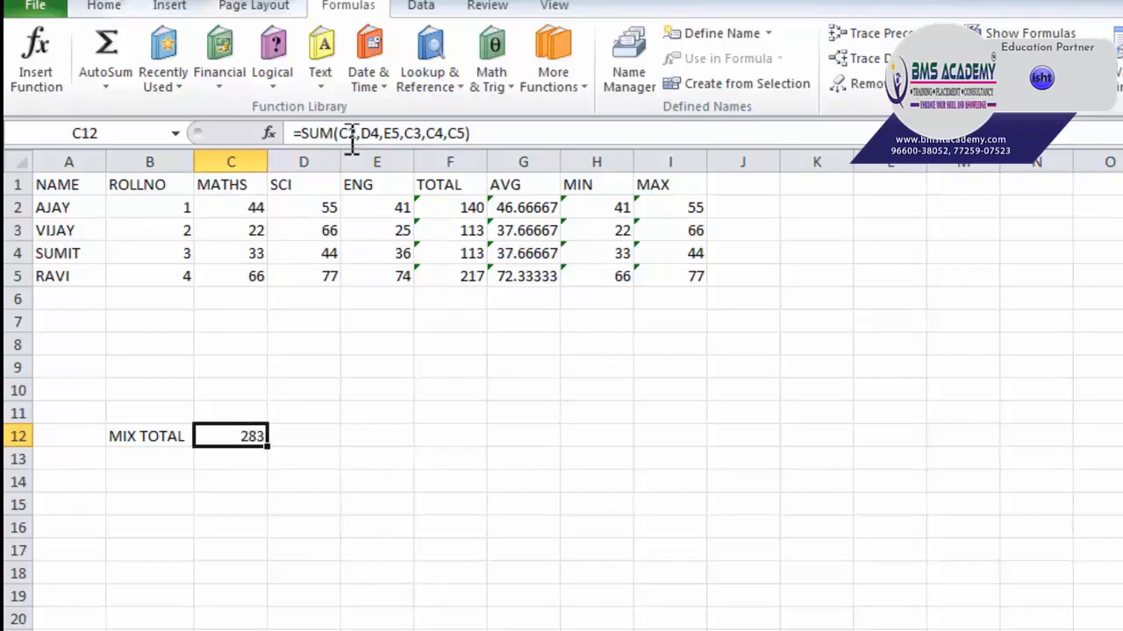
- Remove C2 and D4 from the MIX TOTAL formula in C12, confirm =SUM(E5,C3,C4,C5) and recheck its references
{"action": "double_click", "coordinate": [242, 437]}
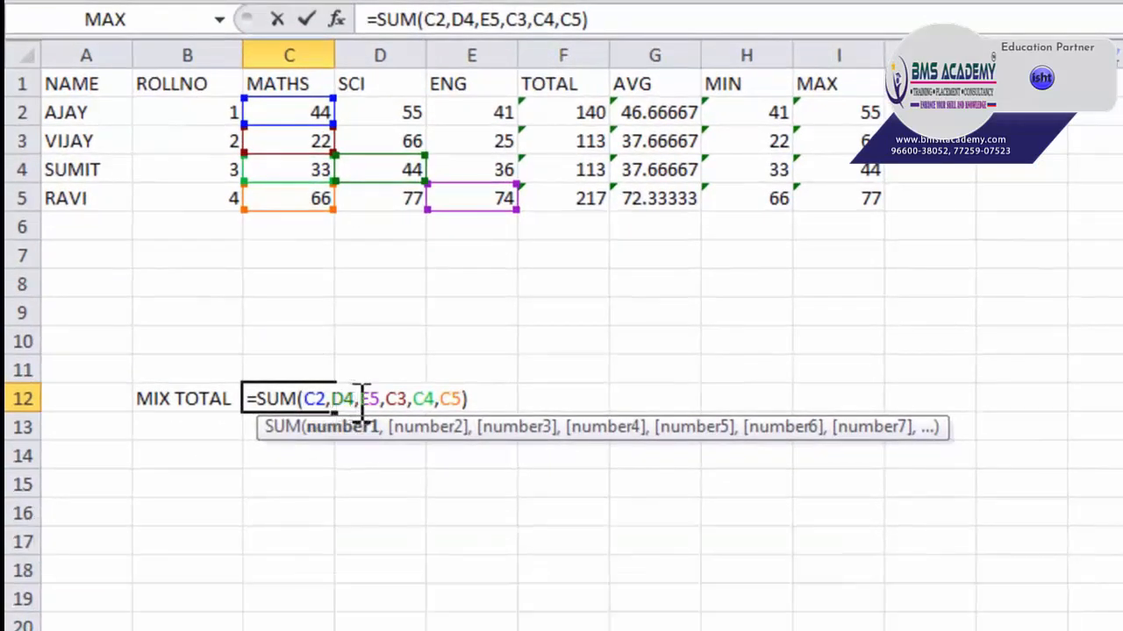
{"action": "left_click_drag", "start_coordinate": [343, 399], "coordinate": [304, 399]}
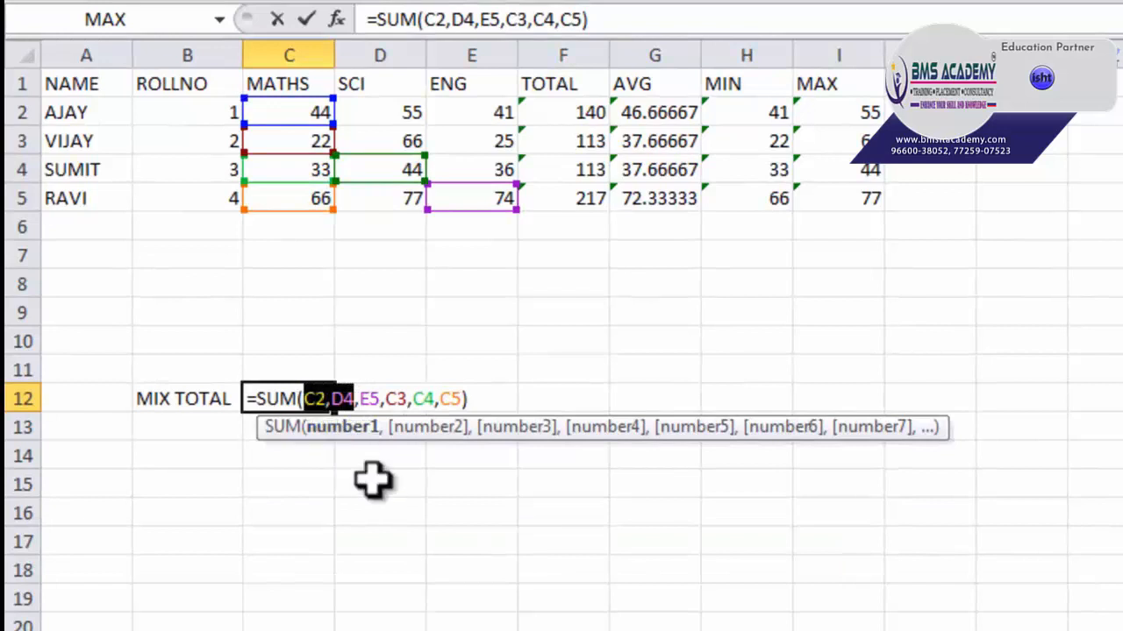
{"action": "key", "text": "Delete"}
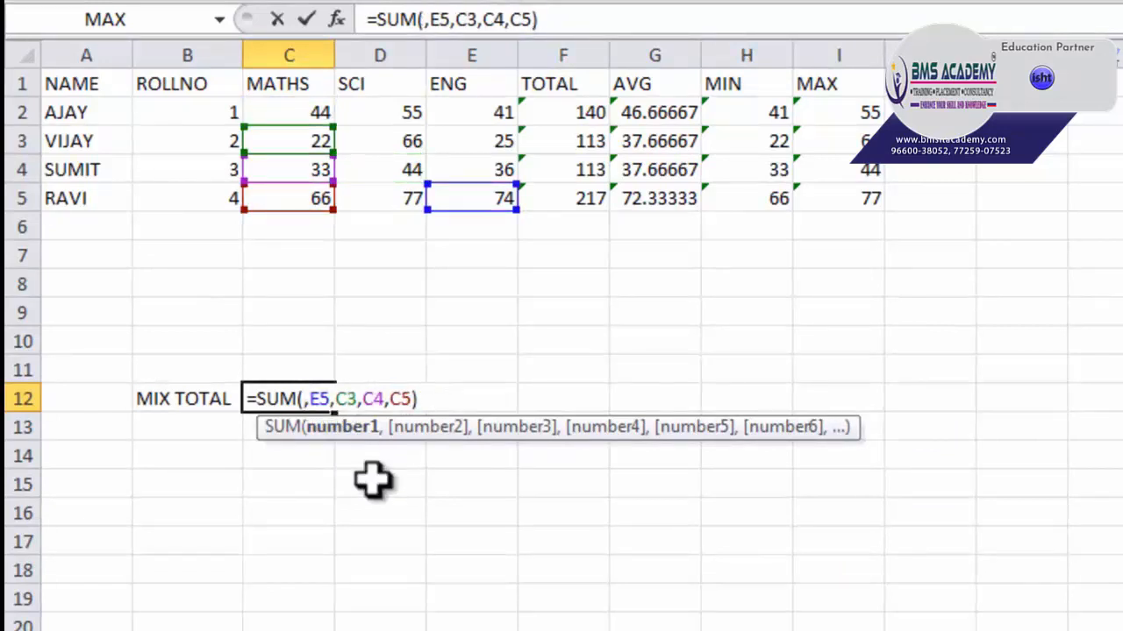
{"action": "key", "text": "Right"}
{"action": "key", "text": "BackSpace"}
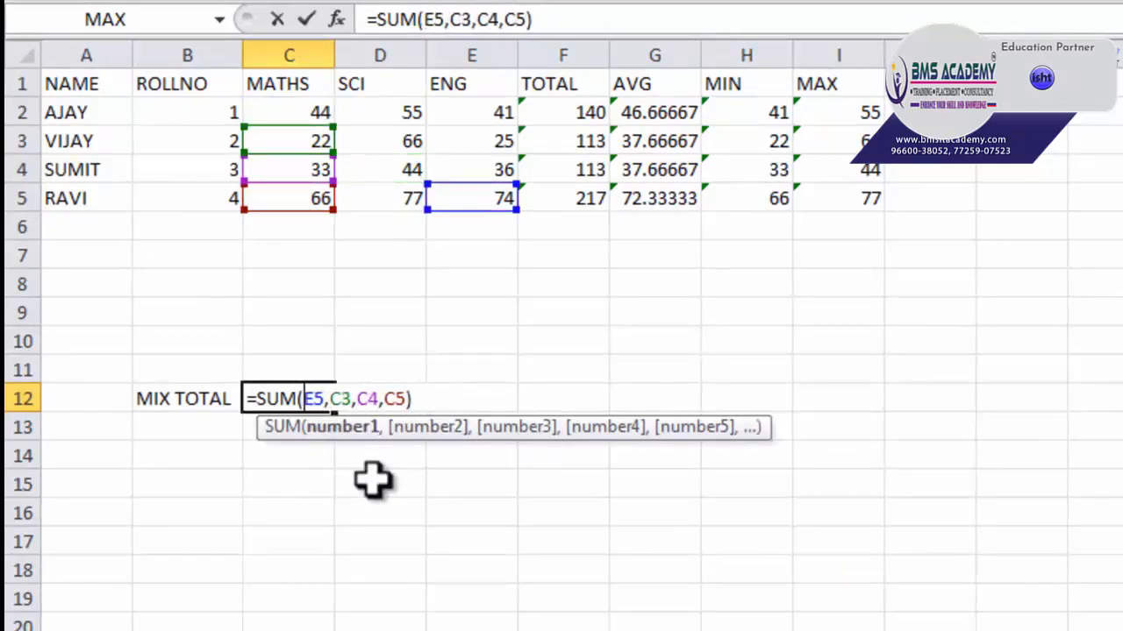
{"action": "key", "text": "Return"}
{"action": "double_click", "coordinate": [282, 399]}
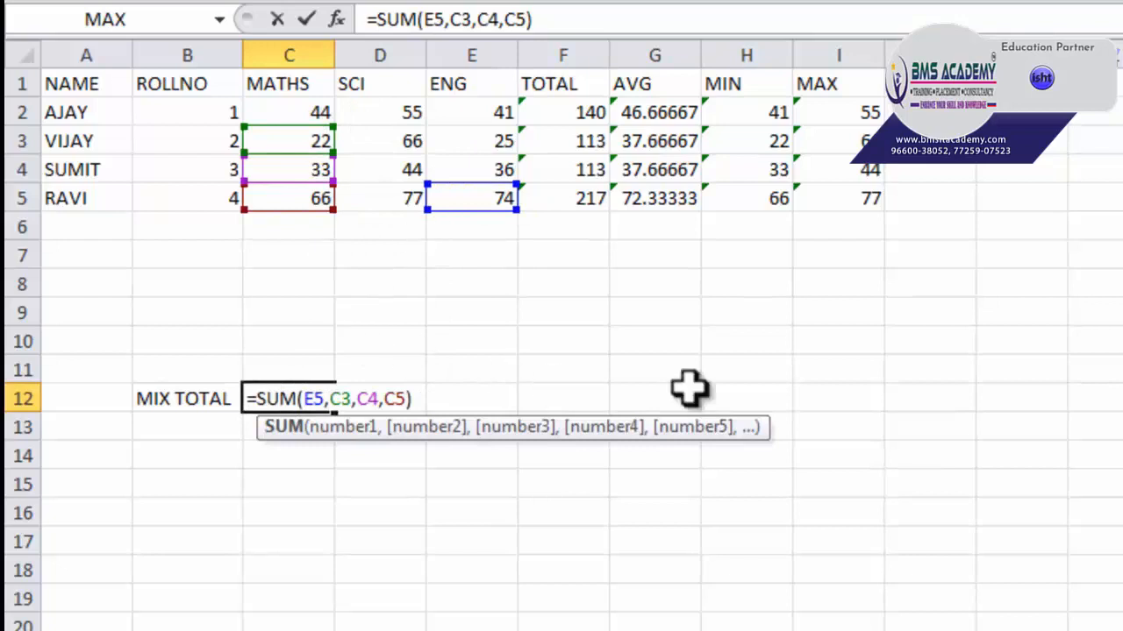
{"action": "left_click", "coordinate": [839, 402]}
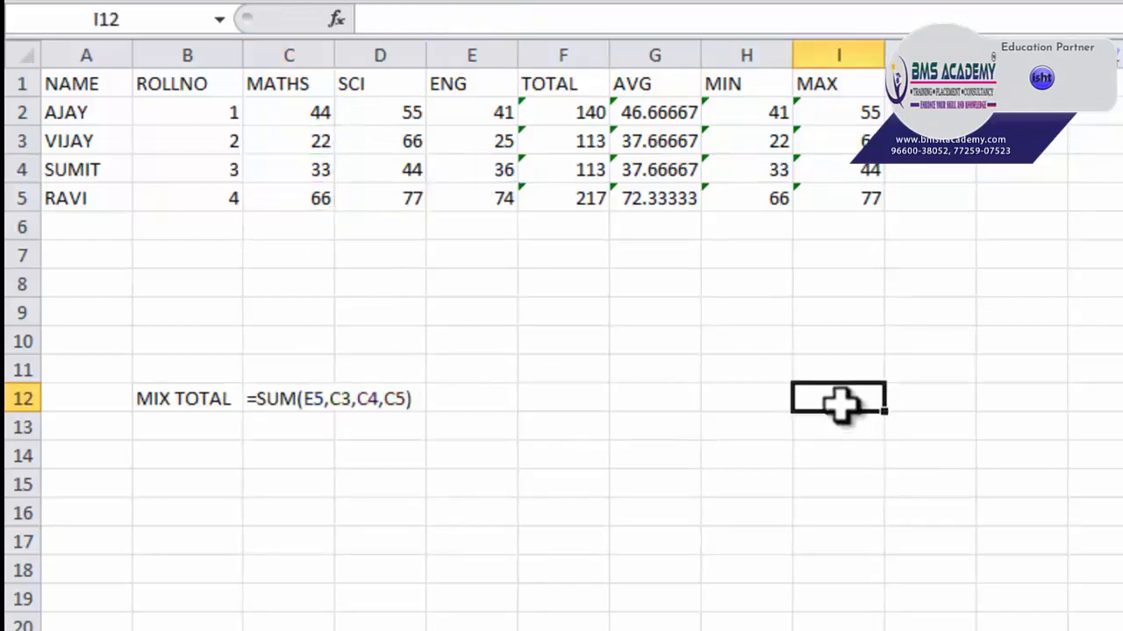